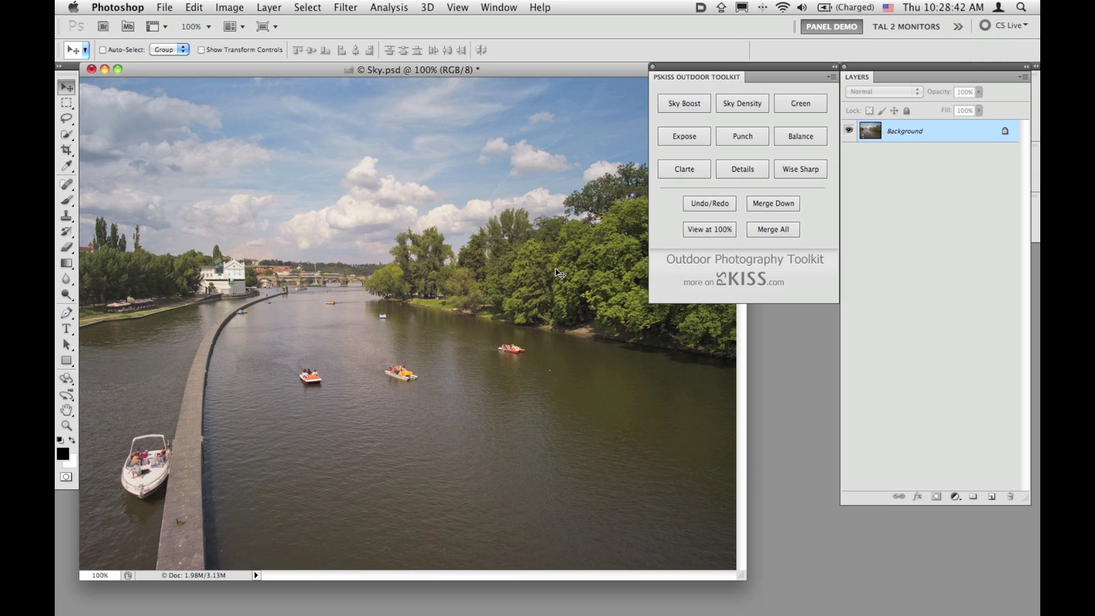
Step: Switch to Full Screen Mode with Menu Bar so the river photo sits centred on grey
key("f")
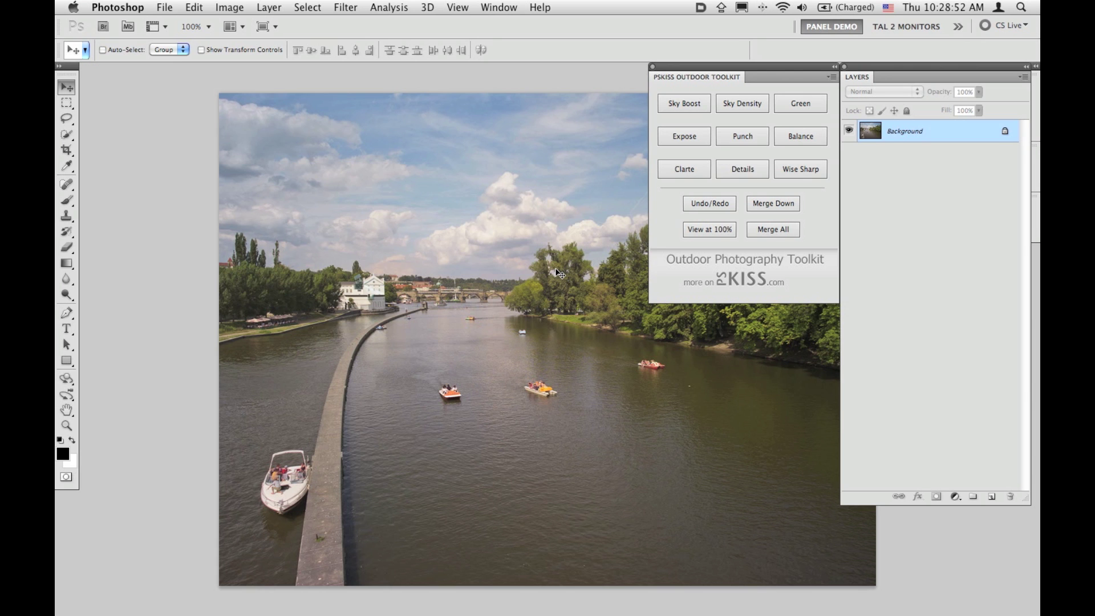
Step: Apply Sky Boost at Boost 70 with more vivid colours as a new PSKiss Sky layer
left_click(700, 107)
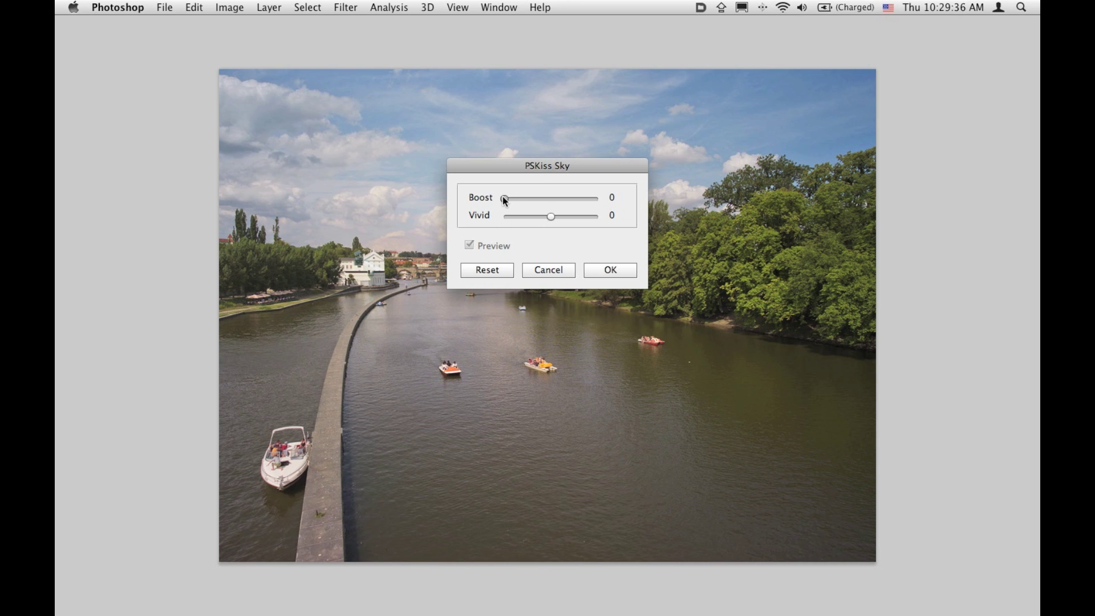
left_click_drag(517, 198, 567, 199)
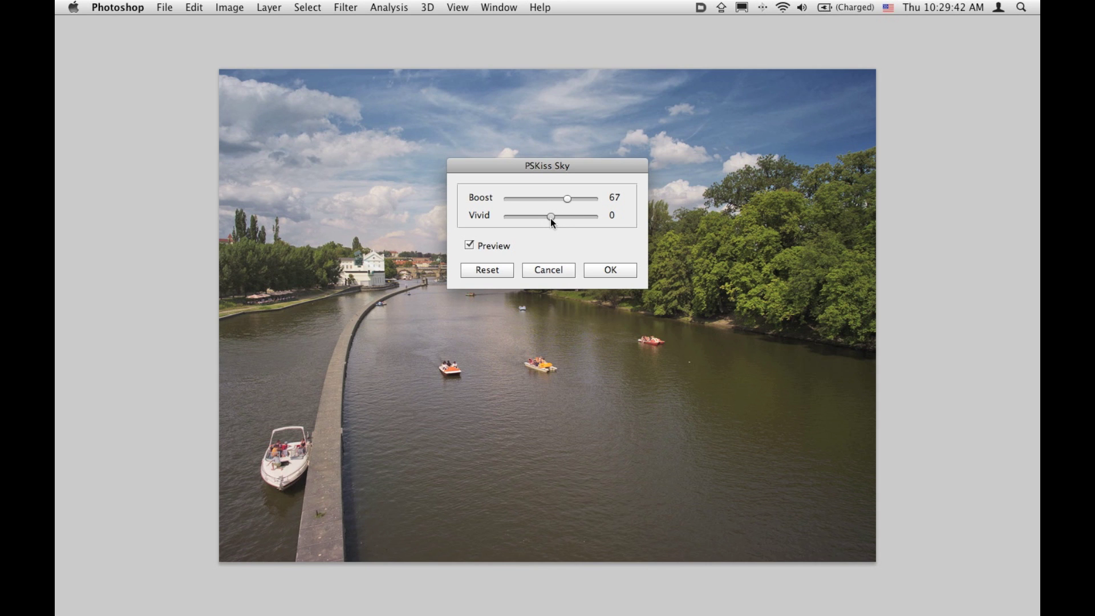
left_click_drag(571, 218, 572, 200)
left_click(609, 269)
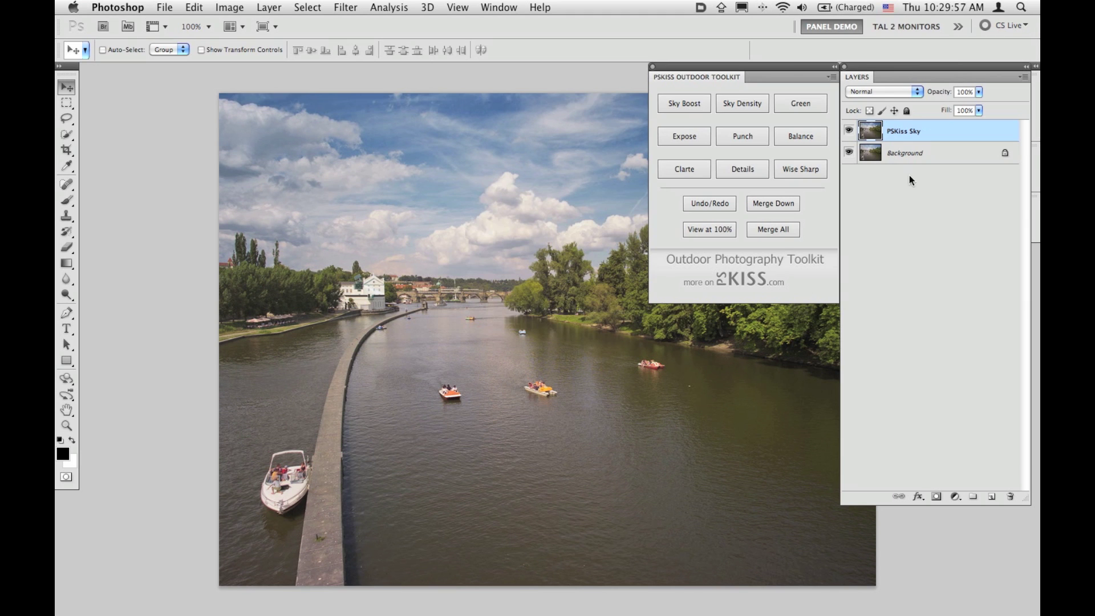
Step: Toggle the PSKiss Sky layer's visibility to compare the boosted and original sky
left_click(849, 131)
left_click(849, 132)
left_click(849, 133)
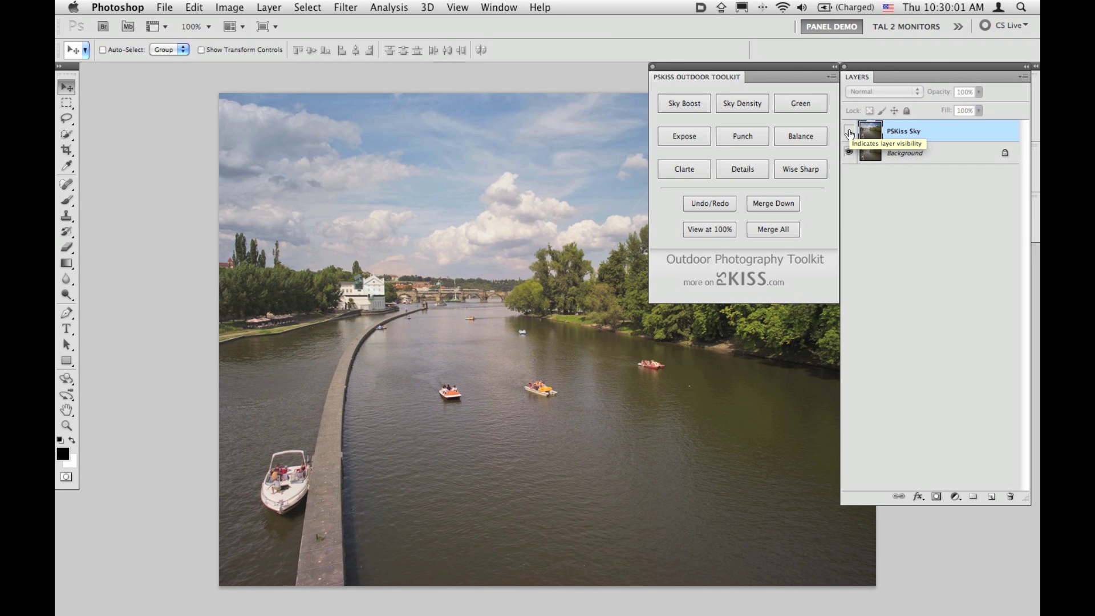
left_click(849, 132)
left_click(849, 132)
left_click(849, 132)
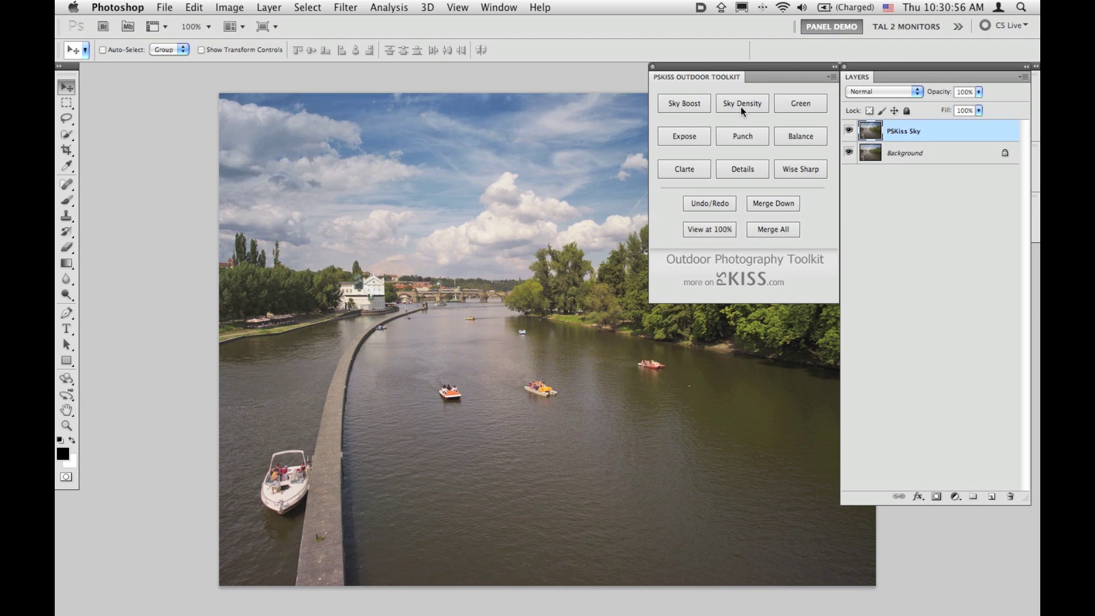
Step: Hide the panels and apply Sky Density at Amount 67 as a PSKiss SkyDensity layer
key("Tab")
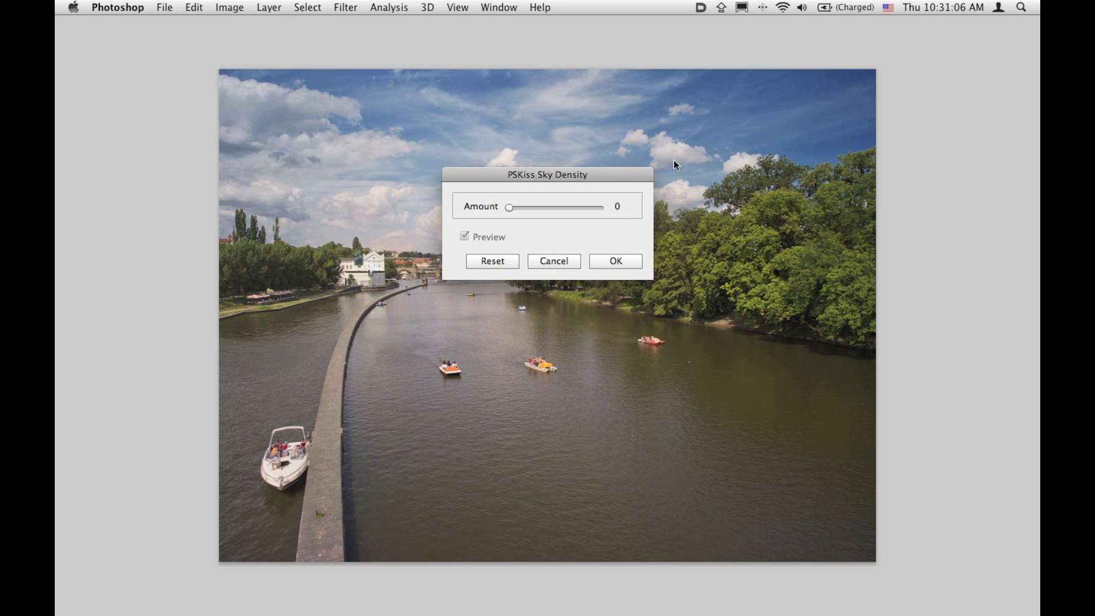
left_click_drag(513, 209, 567, 211)
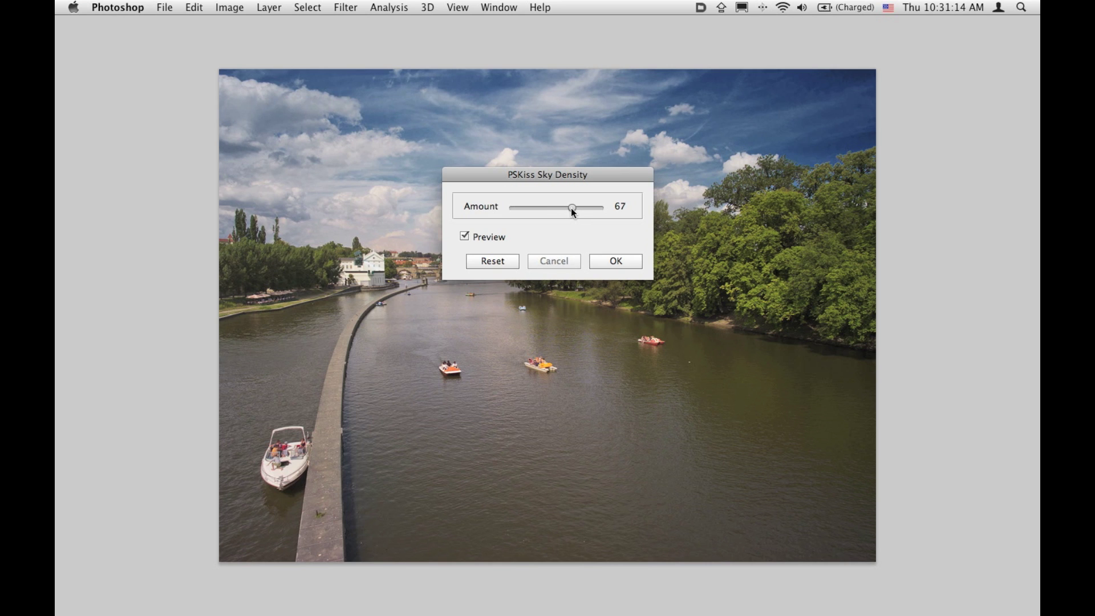
left_click(615, 258)
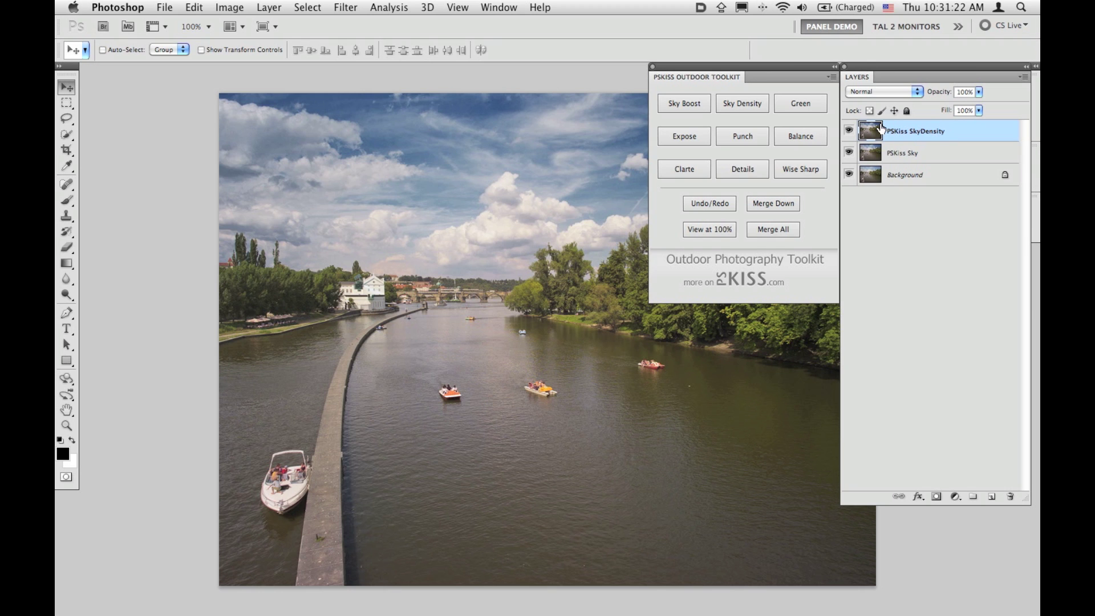
Step: Apply Green with Lightness 141 and Contrast 42 as a new PSKiss Green layer
left_click(800, 104)
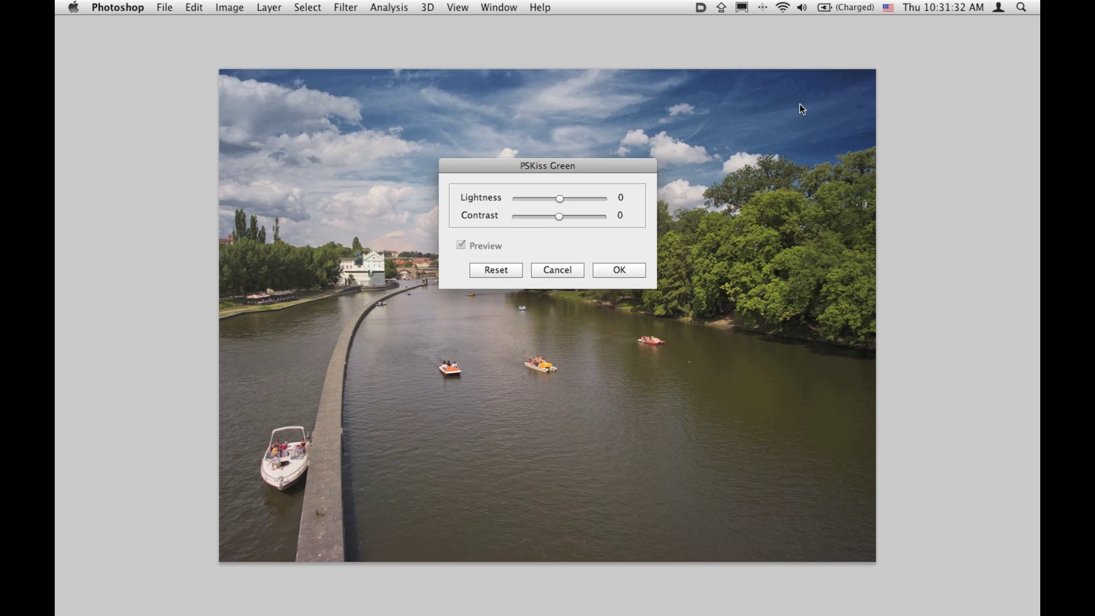
left_click_drag(616, 166, 421, 88)
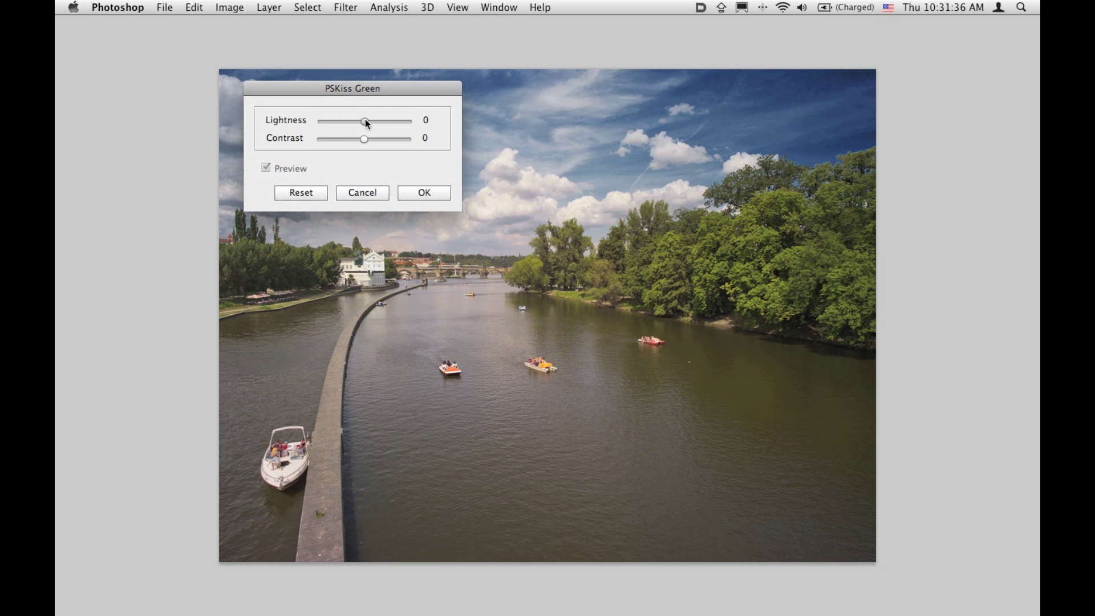
left_click_drag(376, 121, 402, 138)
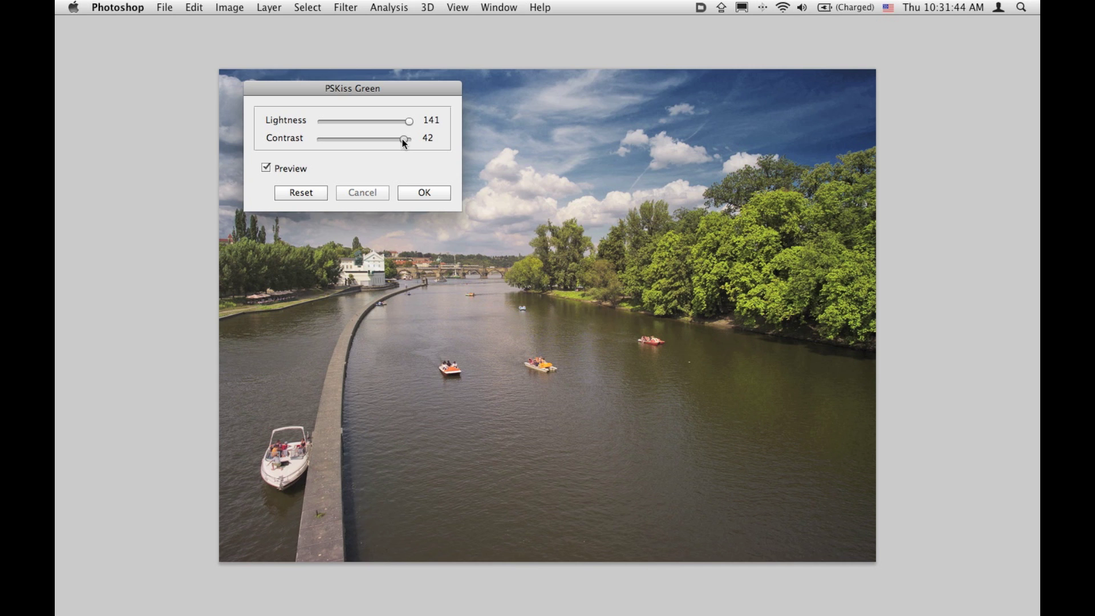
left_click(425, 193)
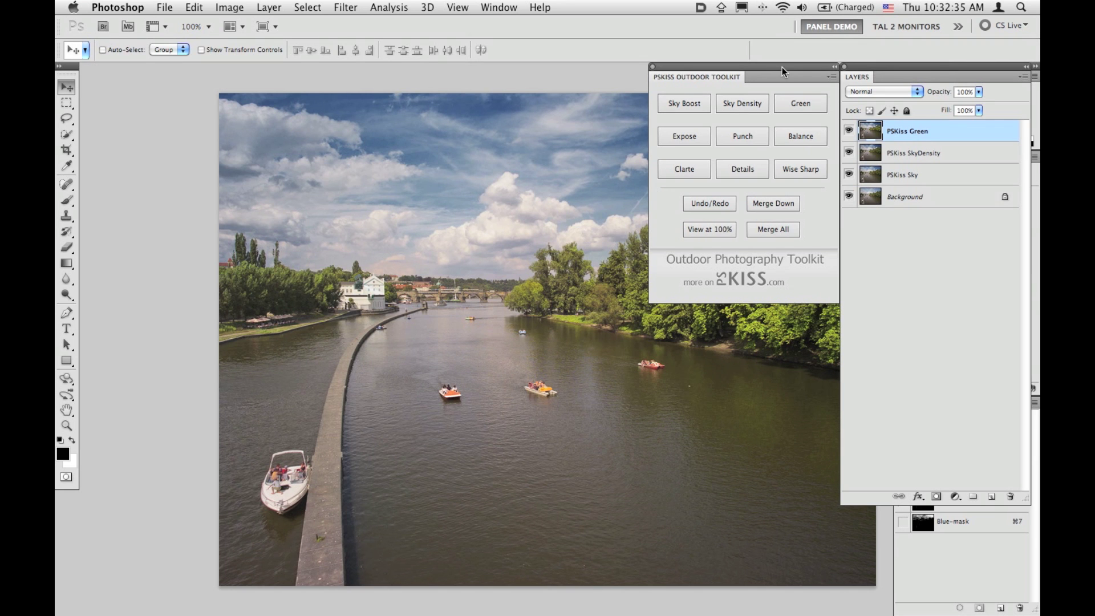
Step: Collapse the toolkit out of the way and toggle all edits off and on to compare
left_click_drag(781, 66, 529, 526)
double_click(530, 525)
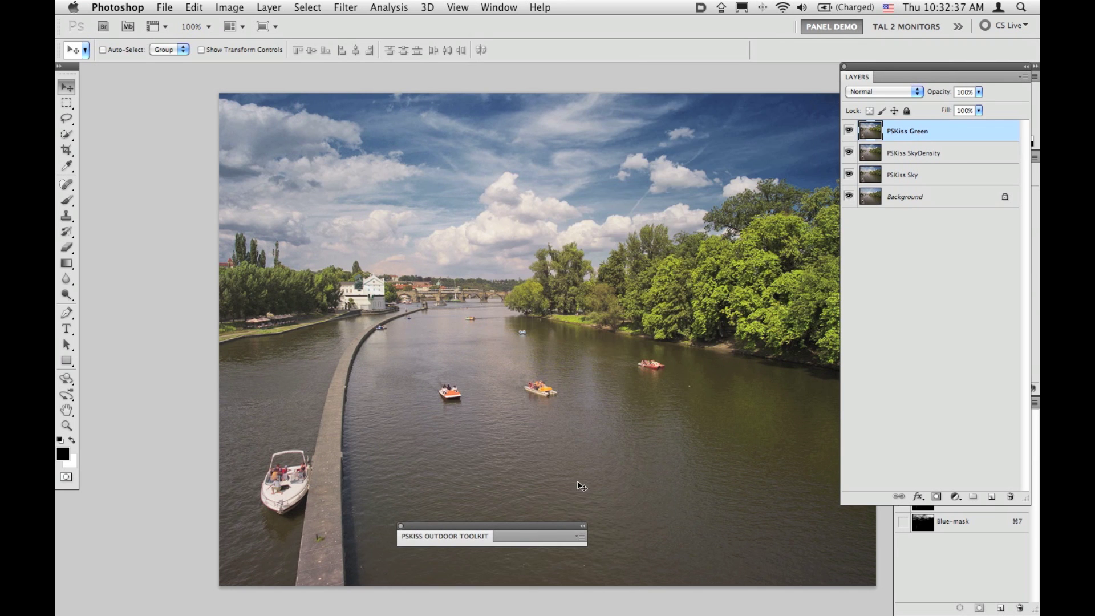
left_click(848, 197, "alt")
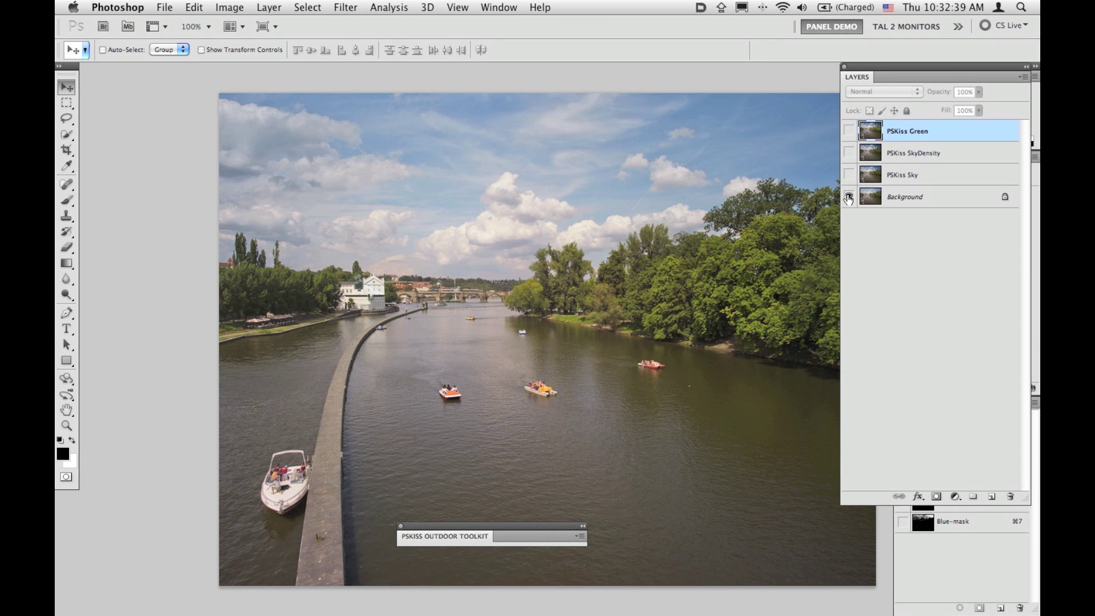
left_click(848, 197, "alt")
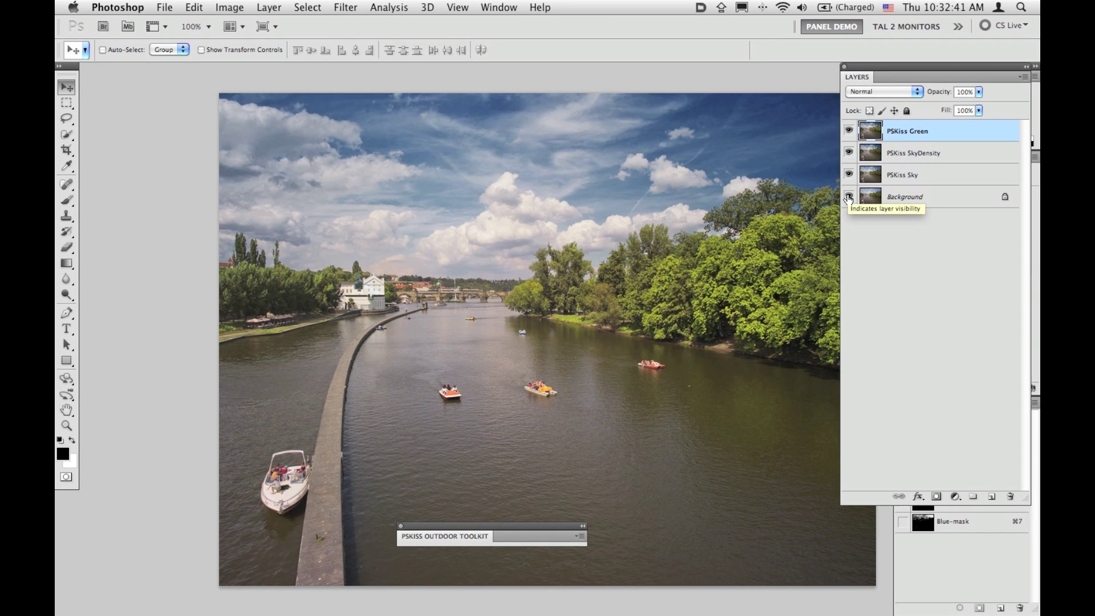
left_click(848, 197, "alt")
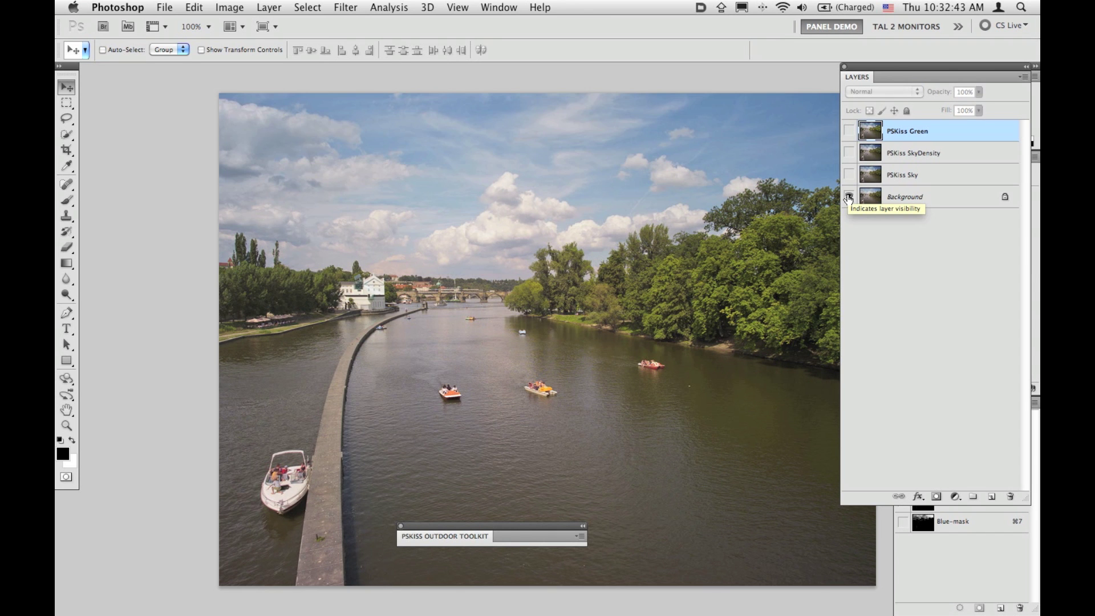
left_click(849, 197, "alt")
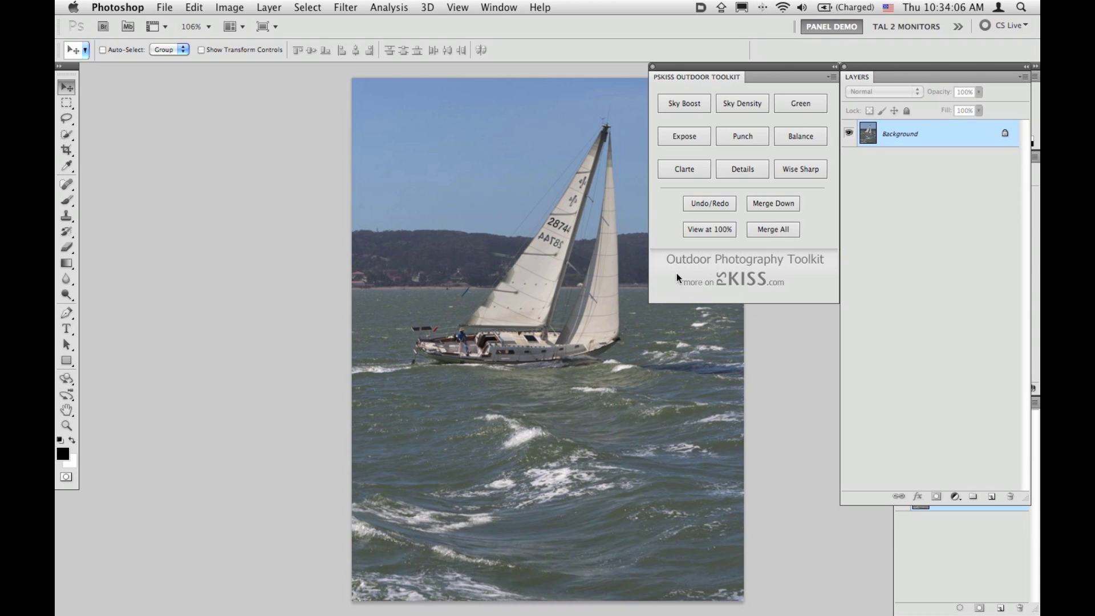
Step: Apply Punch with Level 86 and Softness 2 as a new PSKiss Punch layer
left_click(748, 132)
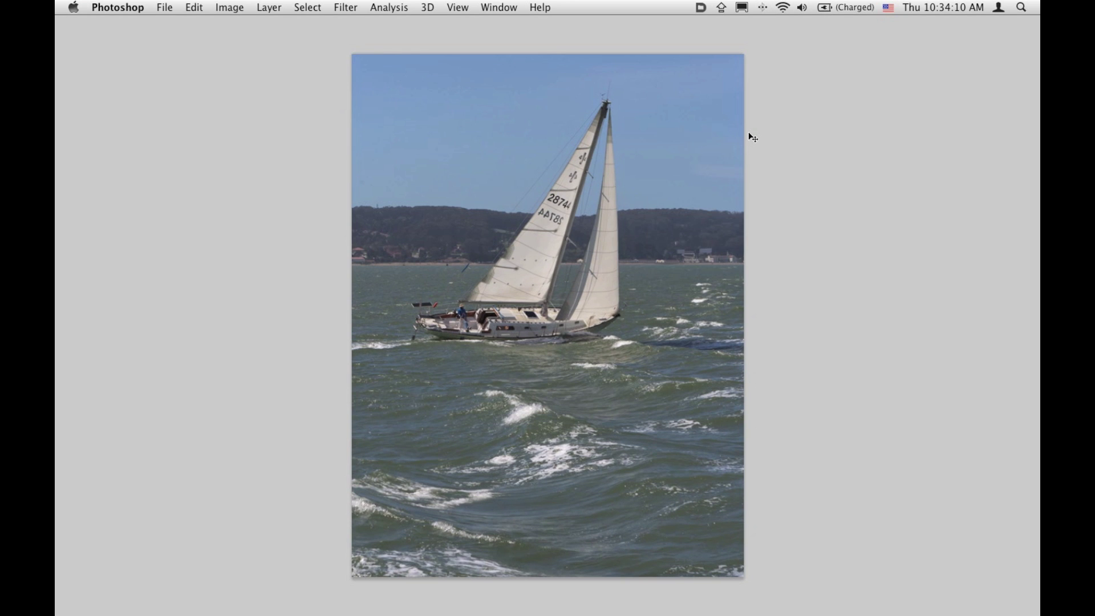
left_click_drag(509, 166, 908, 129)
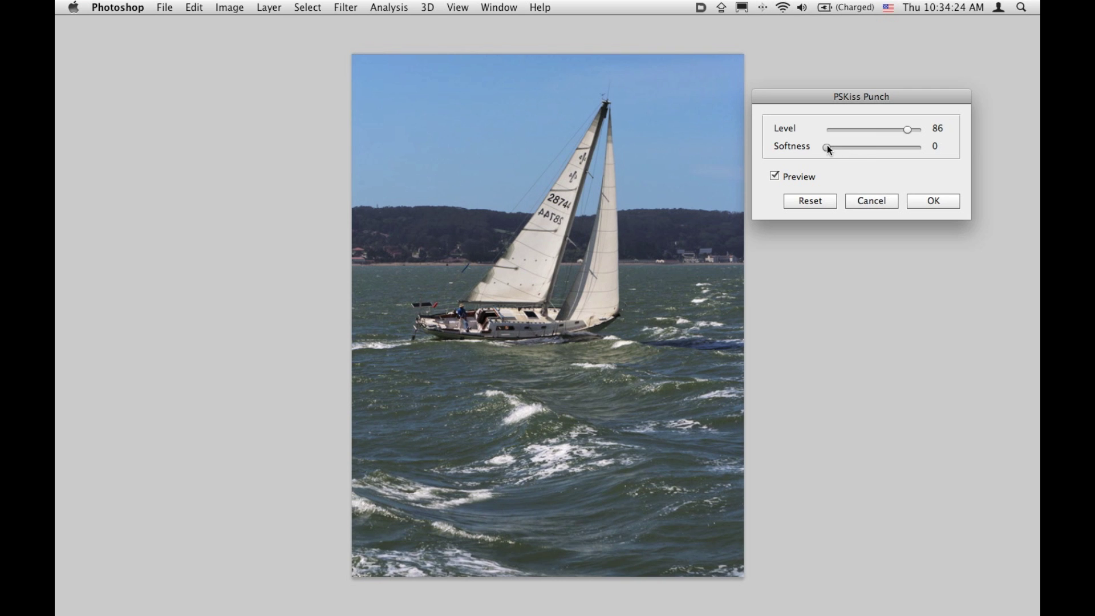
left_click_drag(827, 145, 832, 146)
left_click(832, 145)
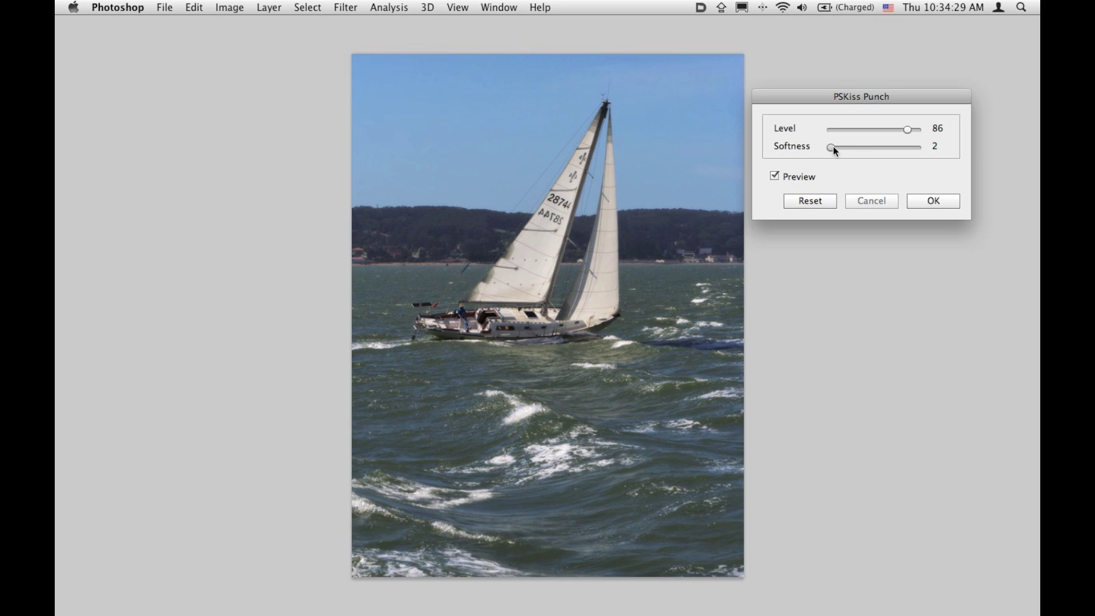
left_click(921, 200)
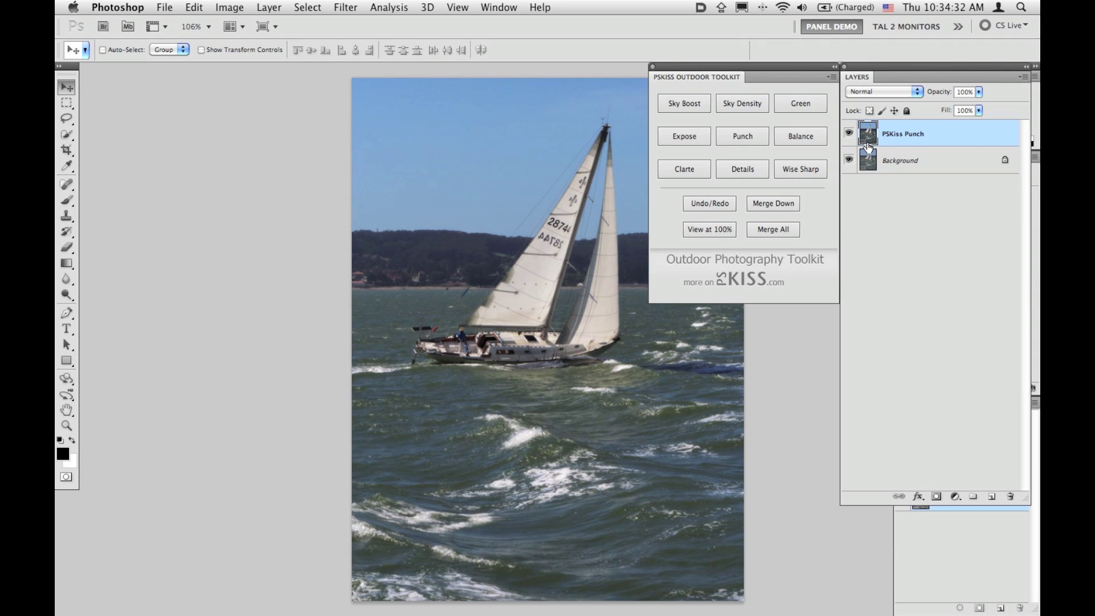
Step: Collapse the toolkit and toggle the PSKiss Punch layer to compare with the original
left_click_drag(800, 74, 804, 500)
double_click(804, 500)
left_click(848, 136)
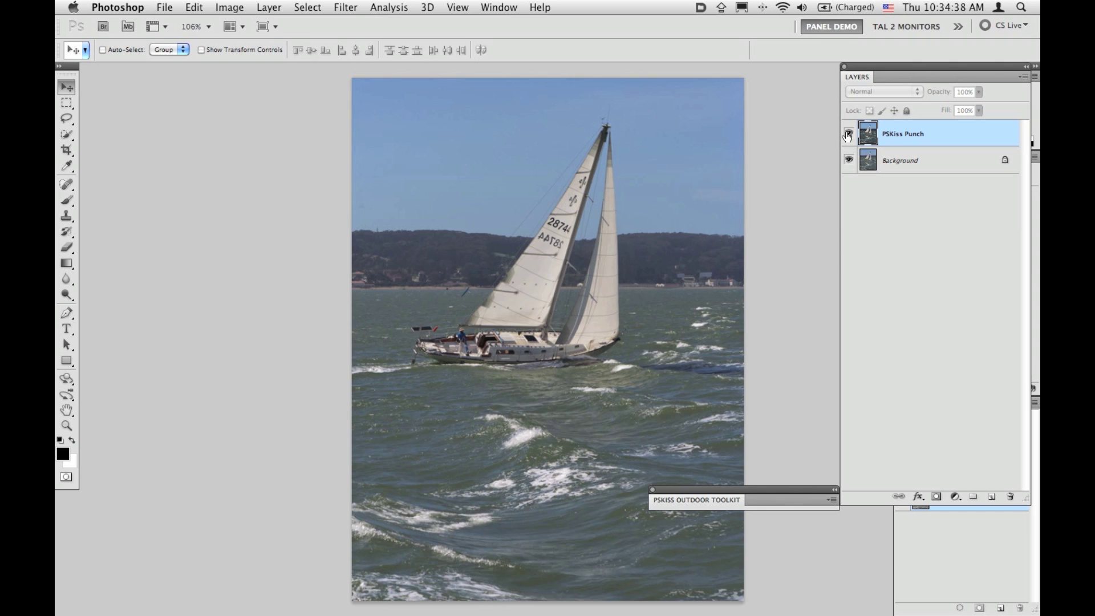
left_click(848, 136)
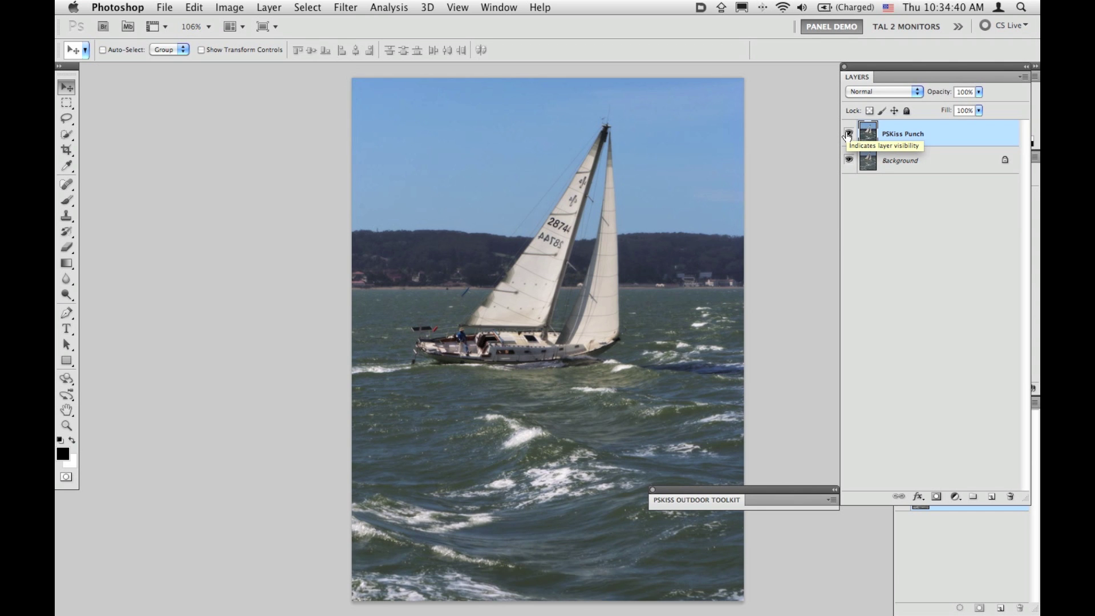
left_click(849, 136)
left_click(848, 135)
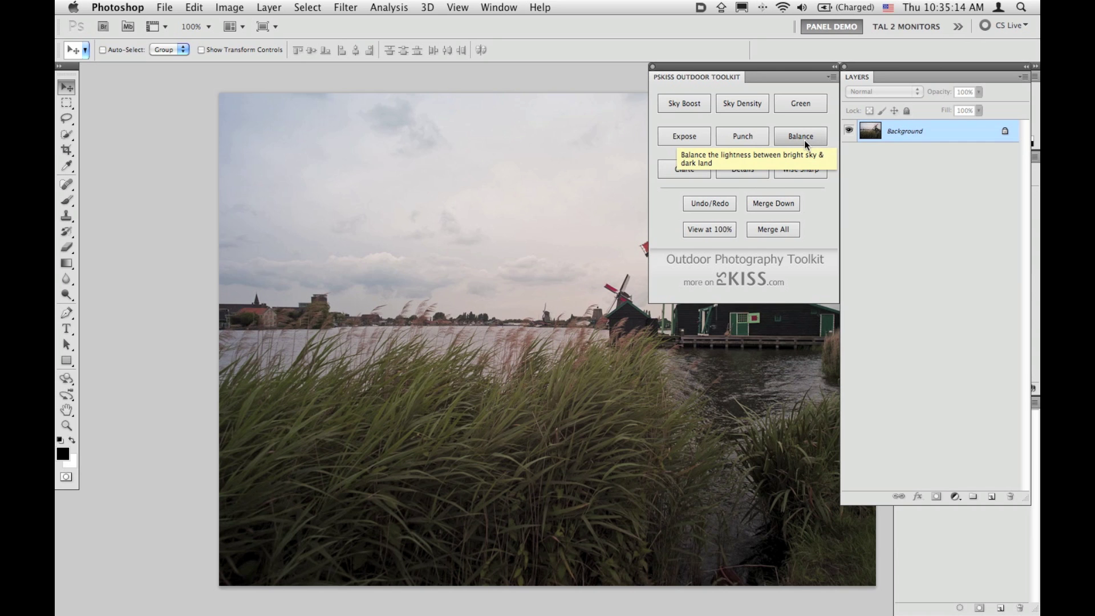
Step: Apply Balance with Amount about 64, Spread 12 and Flip ticked as a PSKiss Balance layer
left_click(806, 142)
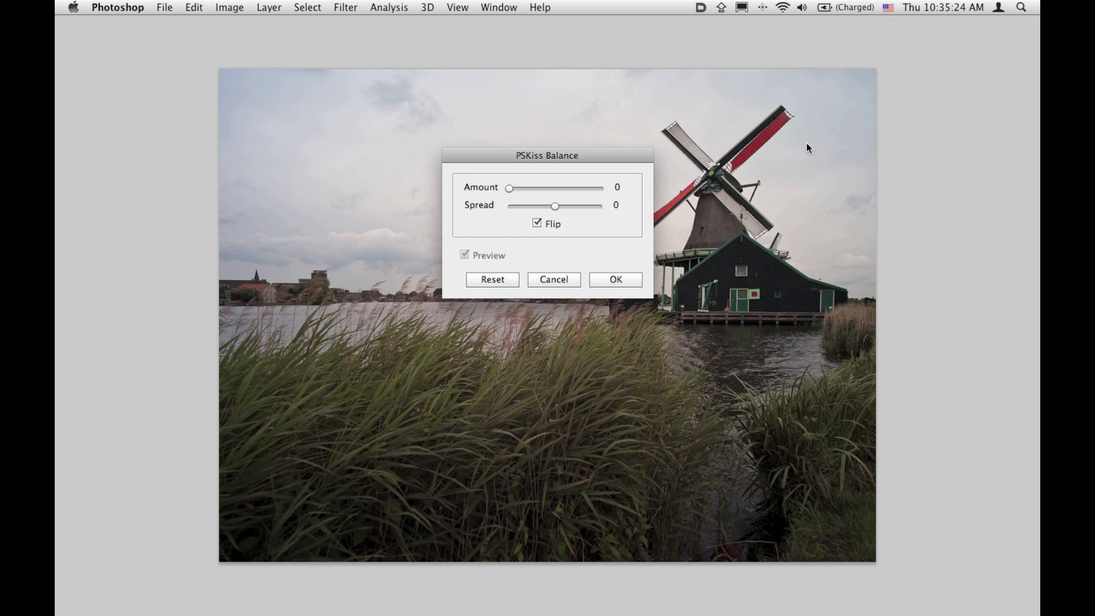
left_click_drag(641, 158, 307, 61)
left_click_drag(175, 91, 213, 109)
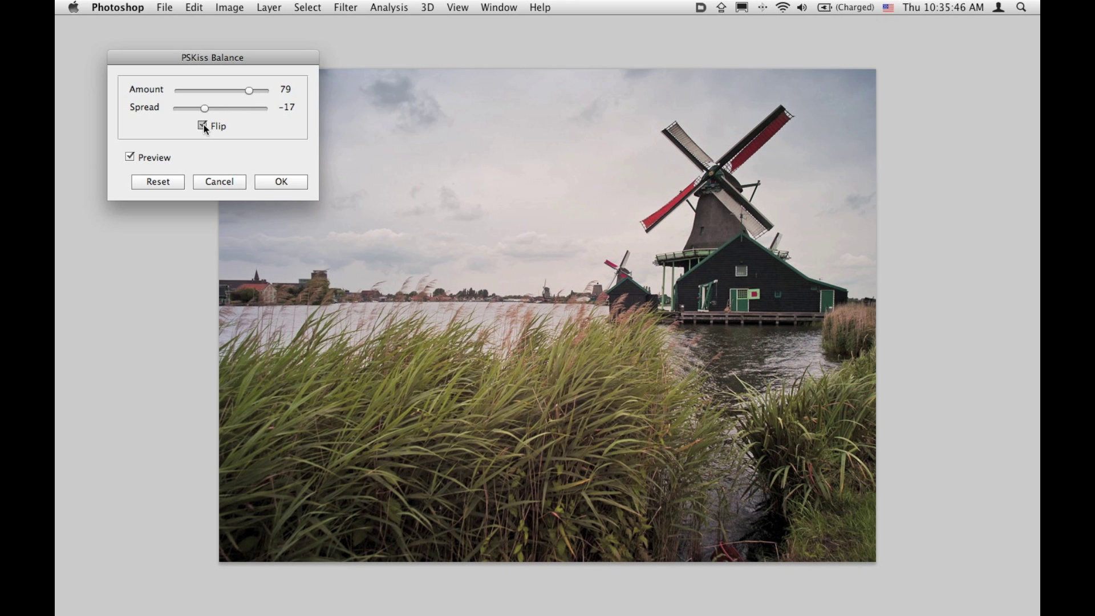
left_click(203, 125)
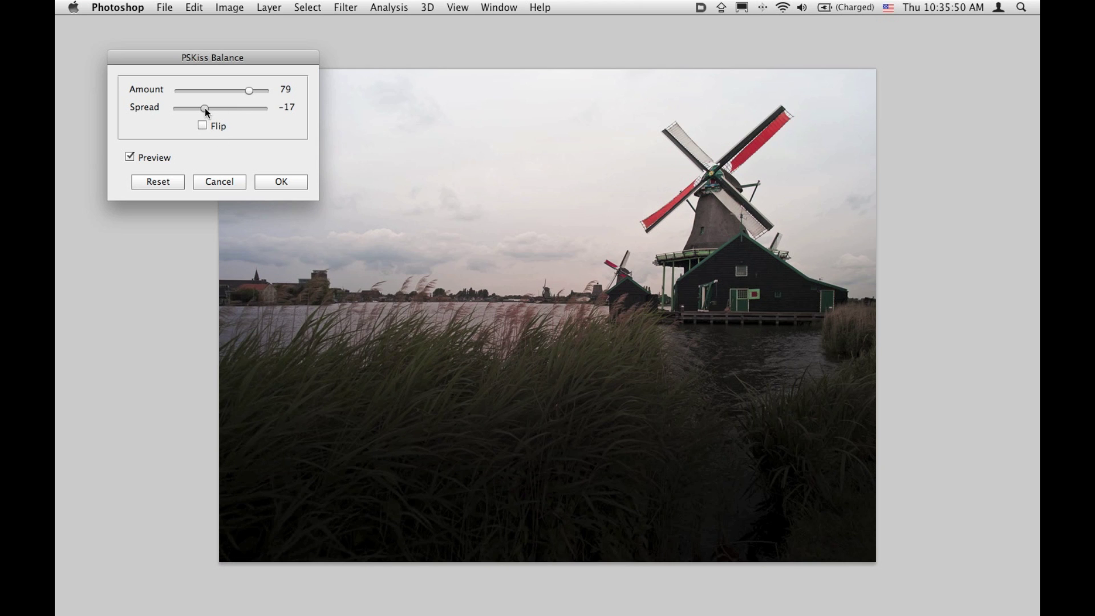
left_click_drag(204, 108, 234, 90)
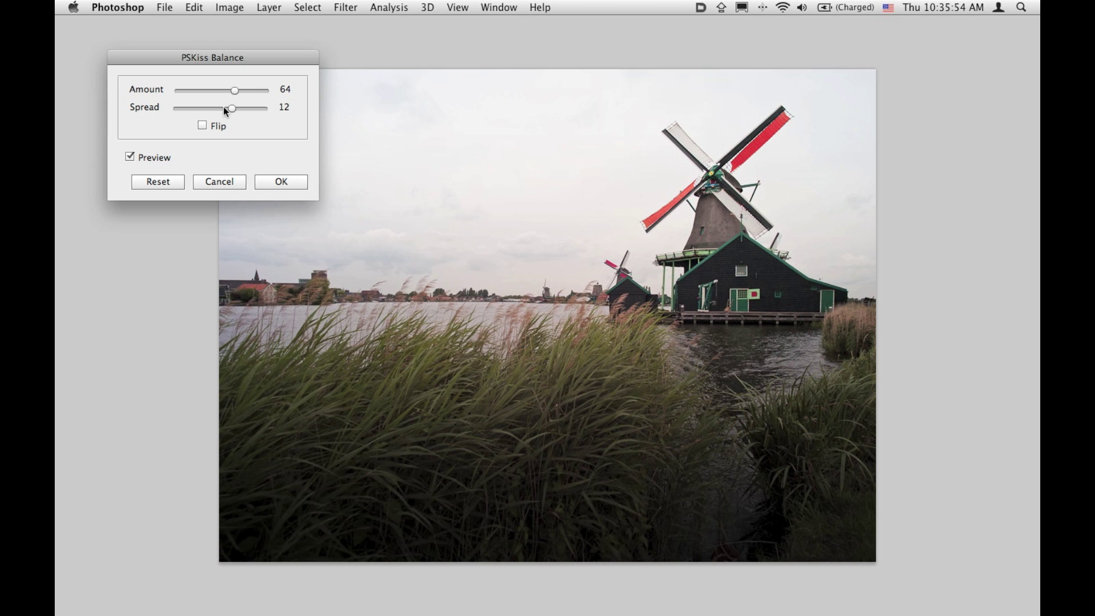
left_click(209, 127)
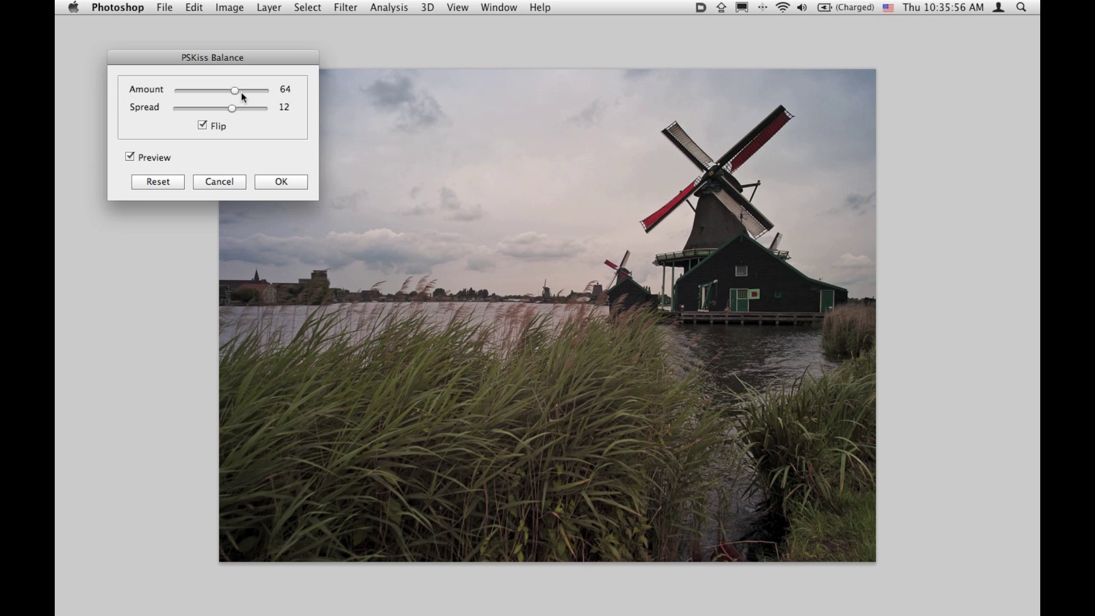
left_click_drag(238, 90, 239, 91)
left_click(280, 183)
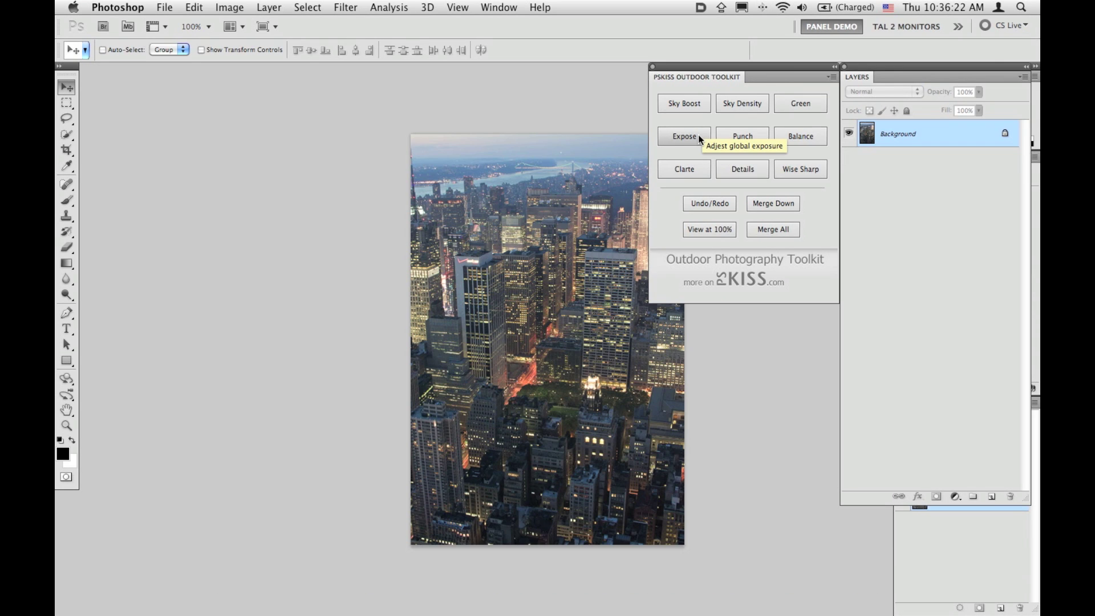
Step: Apply Expose at 0.2 to the city photo as a PSKiss expose layer, then toggle it to compare
left_click(700, 138)
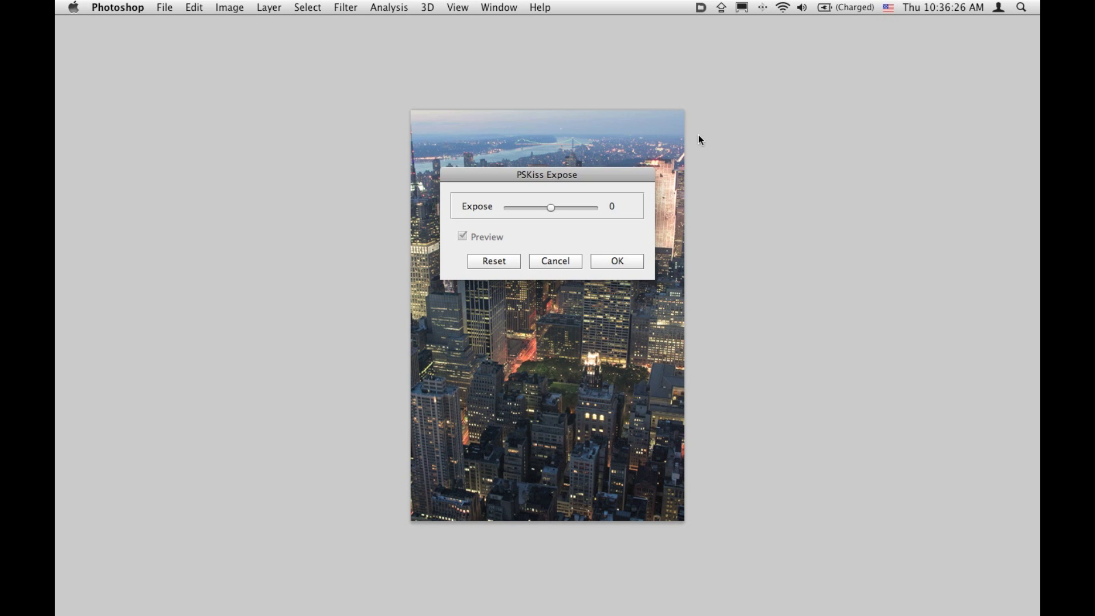
left_click_drag(614, 169, 865, 116)
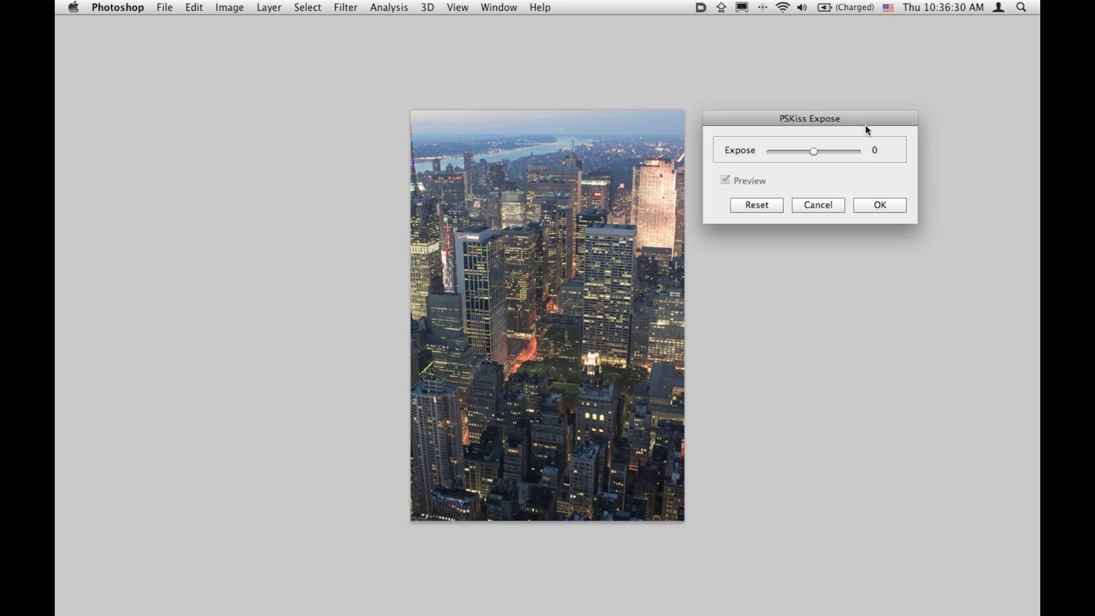
left_click_drag(813, 150, 834, 154)
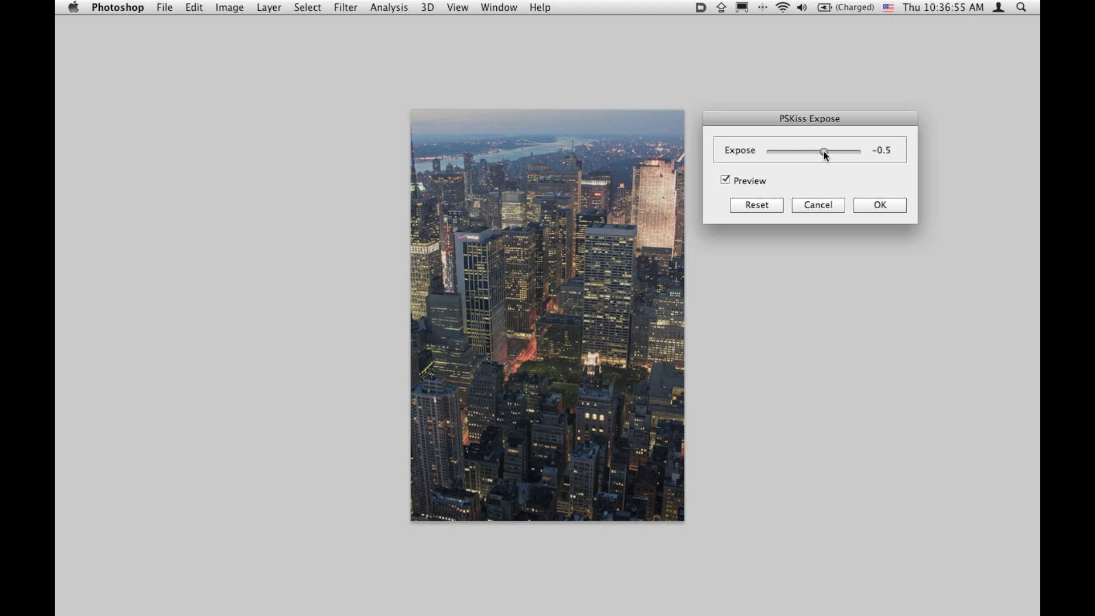
left_click(823, 152)
left_click_drag(824, 151, 799, 151)
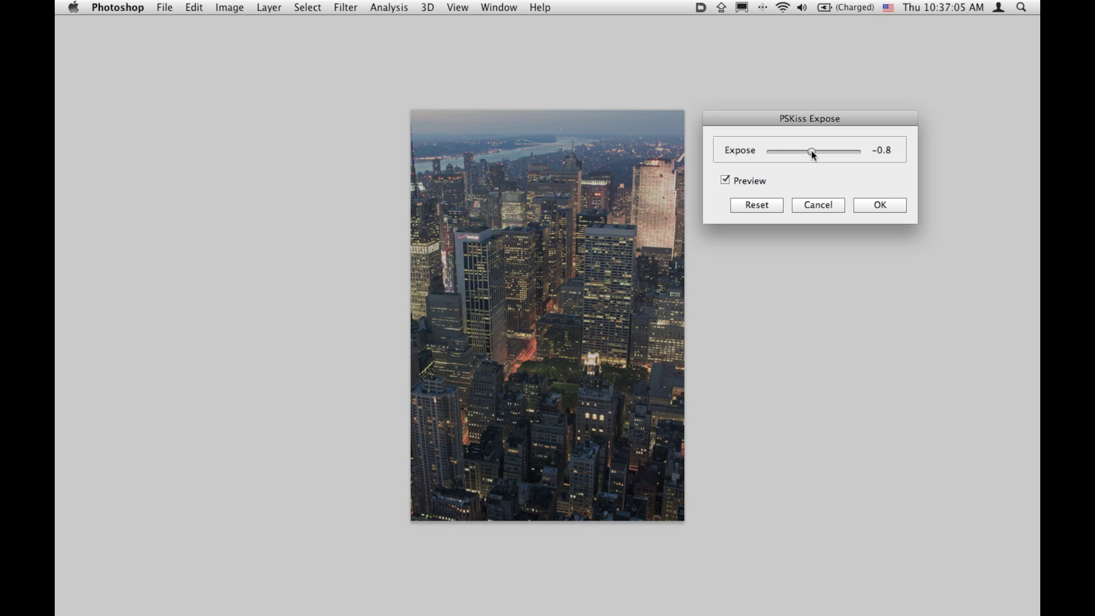
left_click_drag(811, 151, 816, 151)
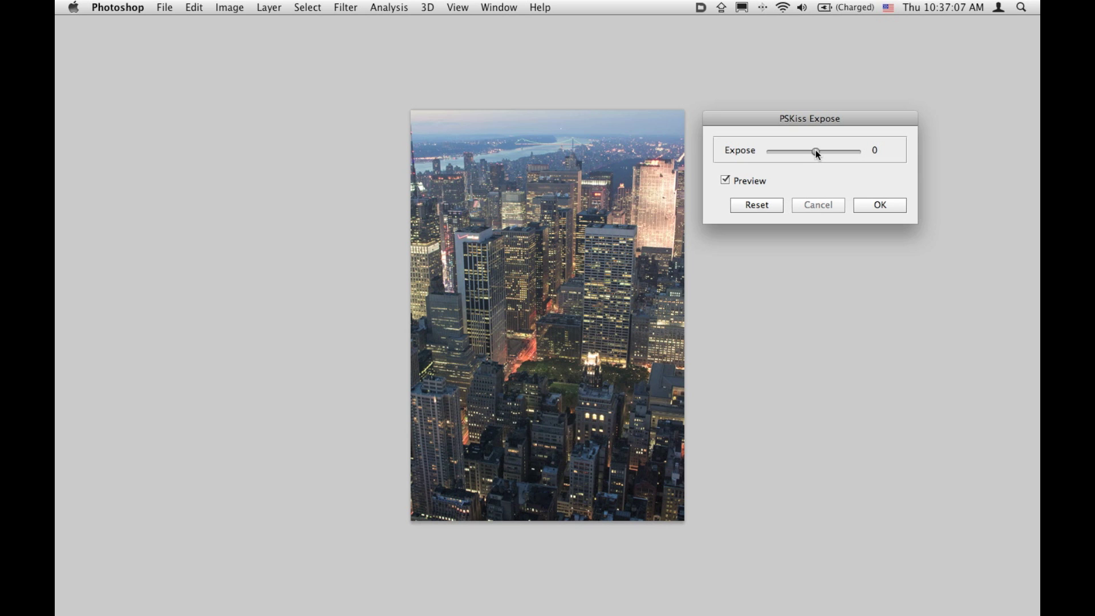
left_click(879, 209)
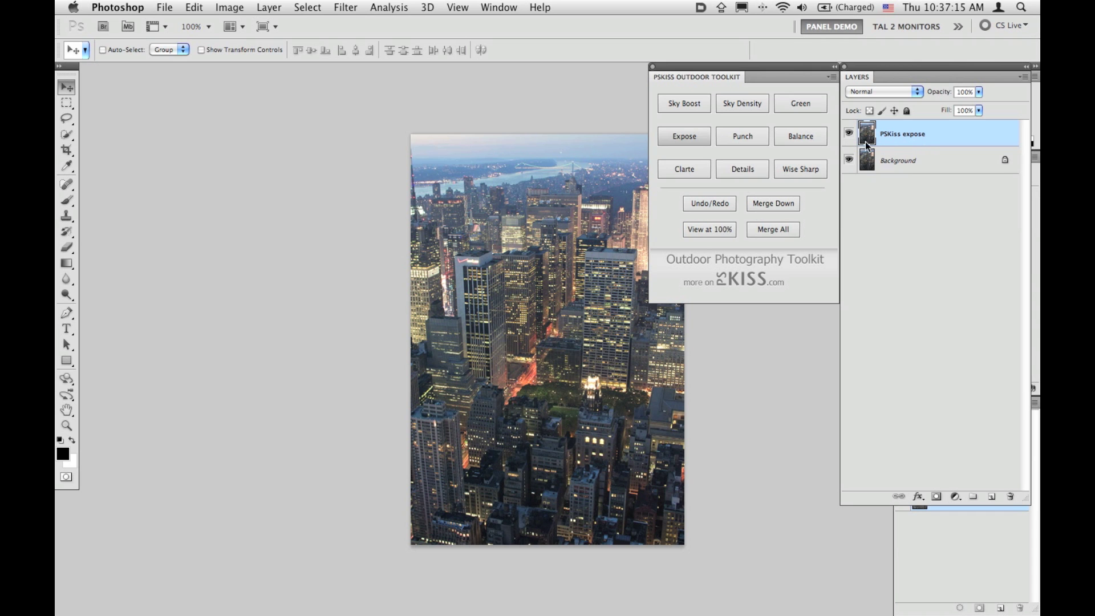
left_click(850, 136)
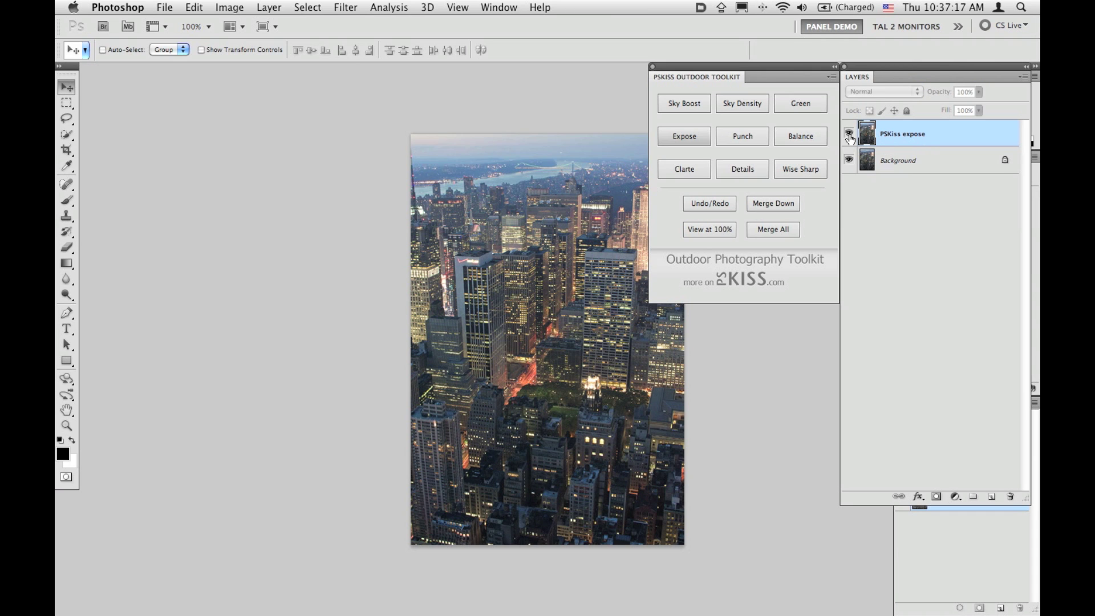
left_click(849, 136)
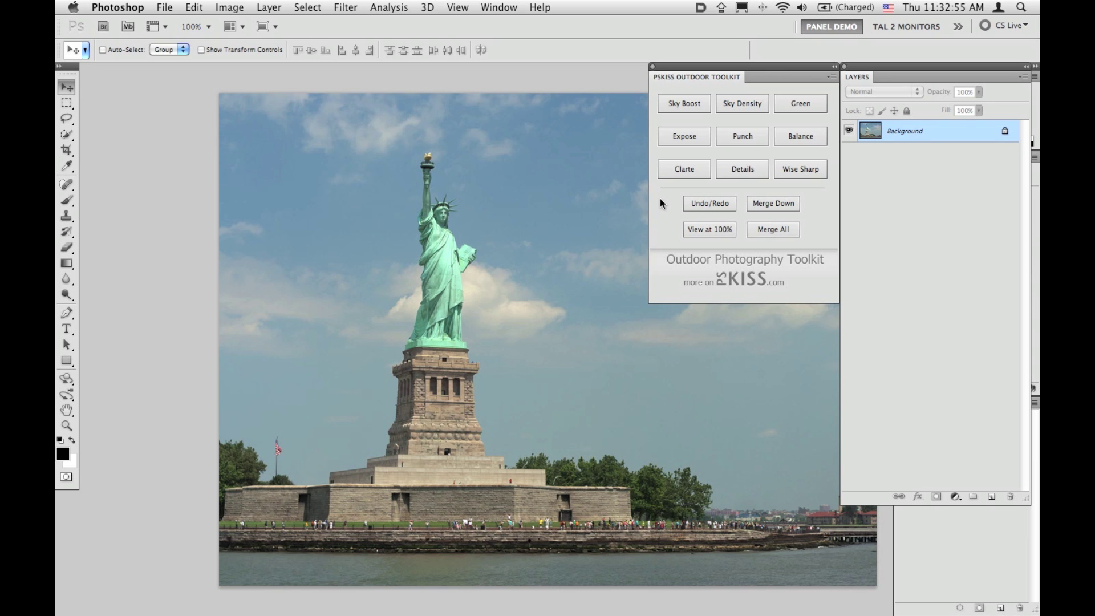
Step: Apply Clarte at strength 41 to the statue photo as a new layer, then hide it to compare
left_click(684, 169)
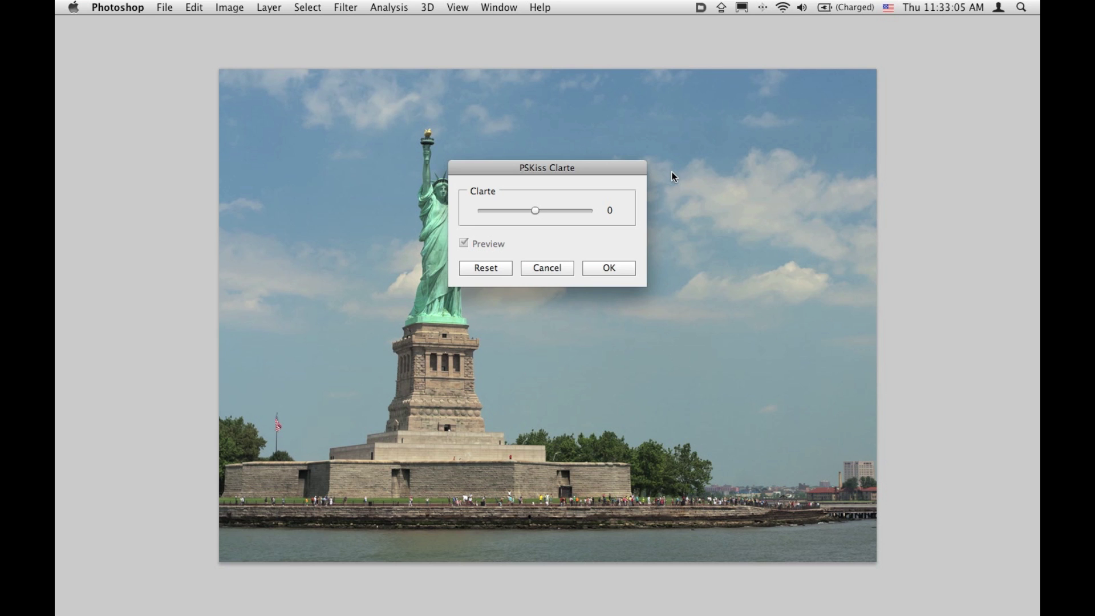
left_click_drag(588, 170, 775, 122)
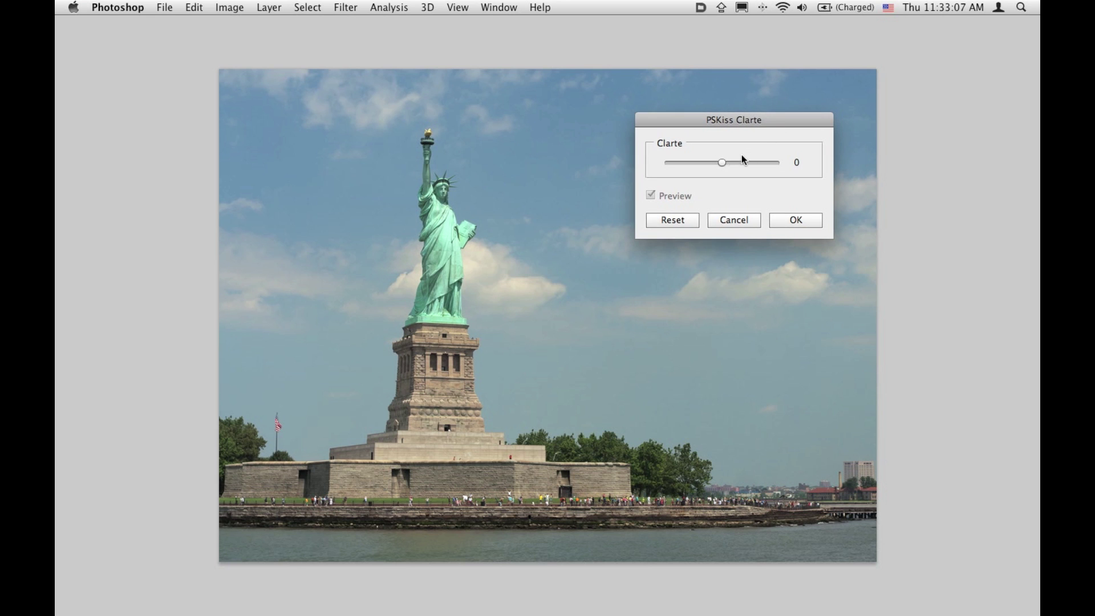
left_click(735, 161)
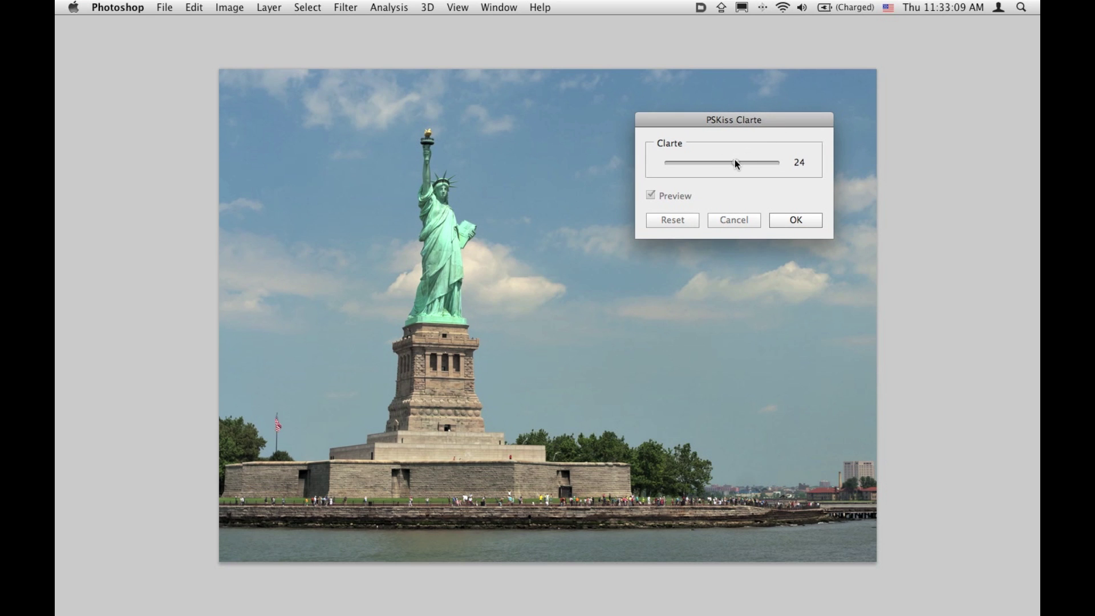
left_click_drag(737, 163, 694, 162)
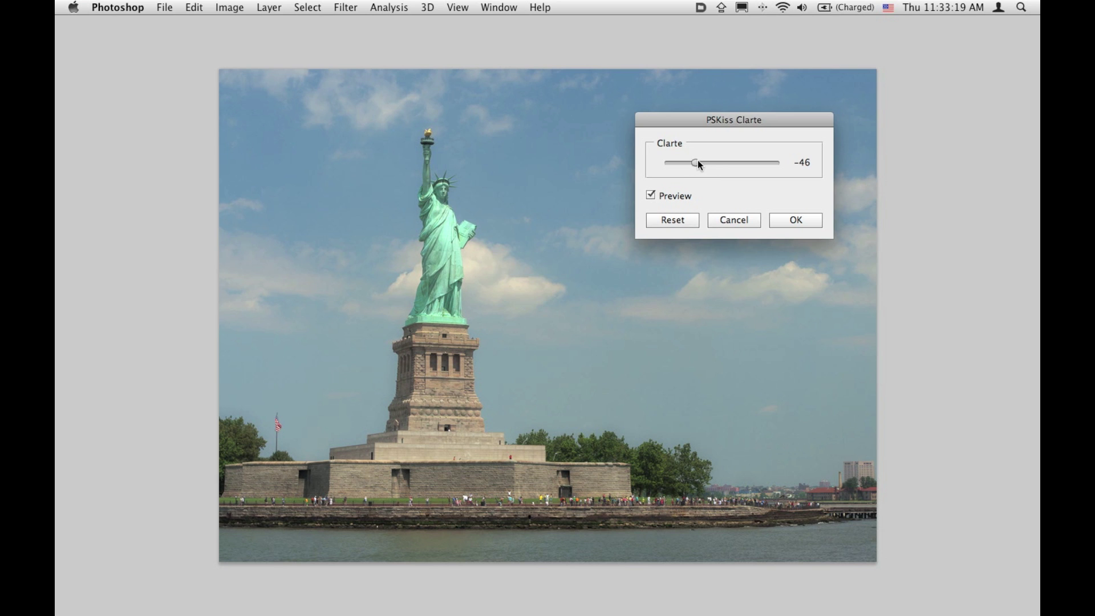
left_click_drag(703, 161, 747, 163)
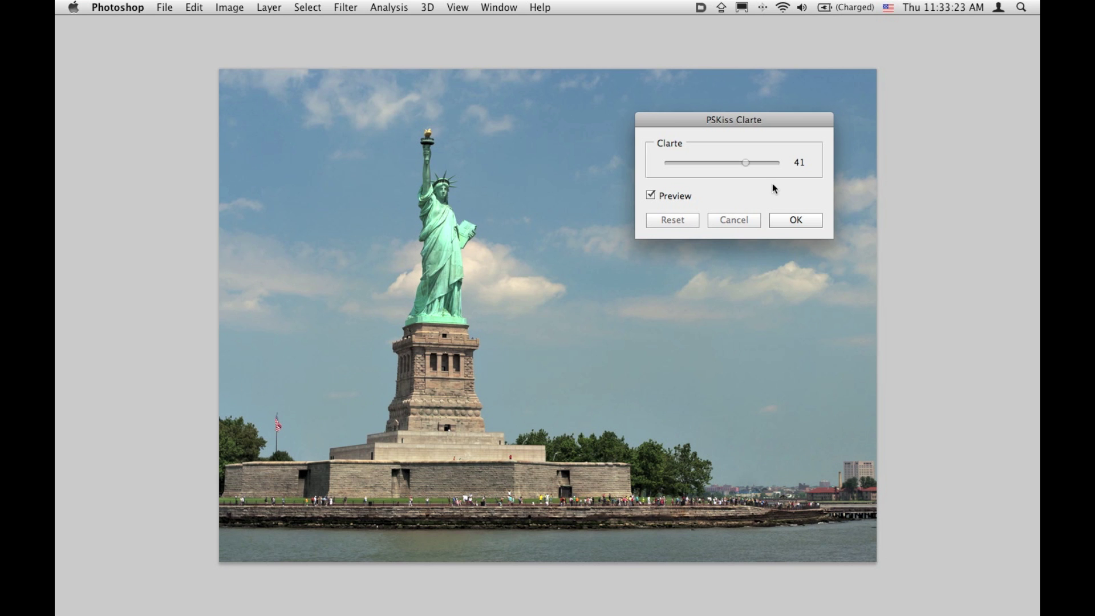
left_click(795, 220)
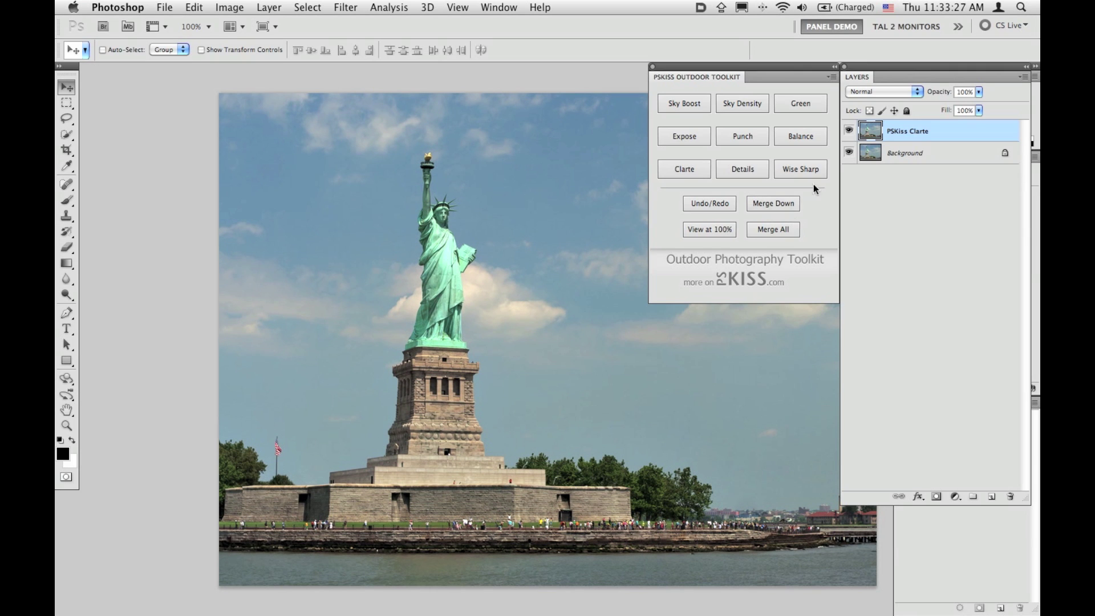
left_click(848, 132)
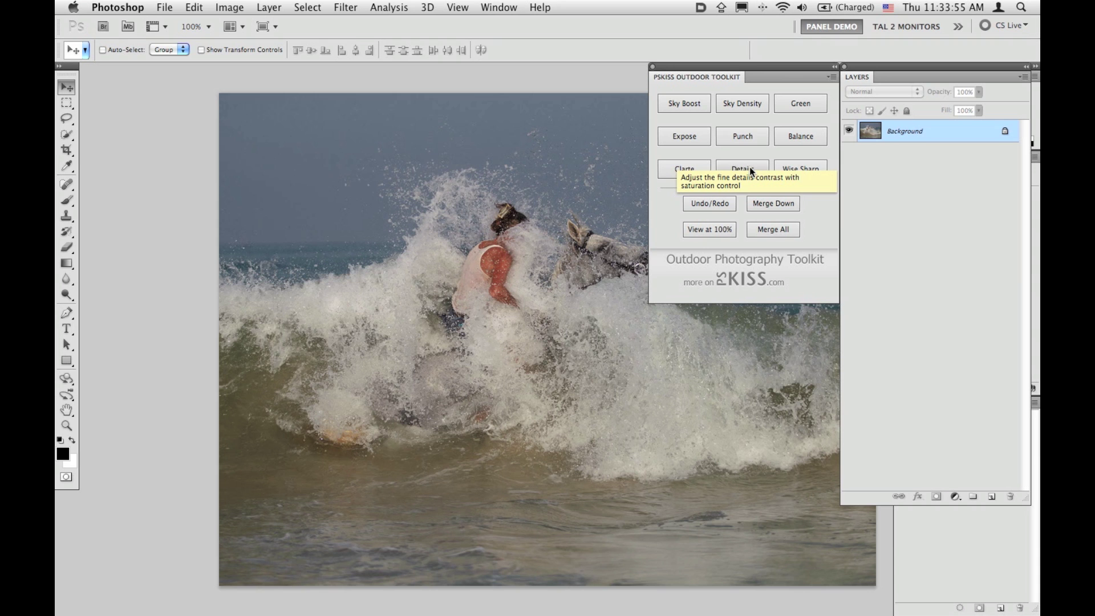
Step: Apply Details with Level 75, Reds -97 and Global -34, checking Preview before confirming
left_click(751, 170)
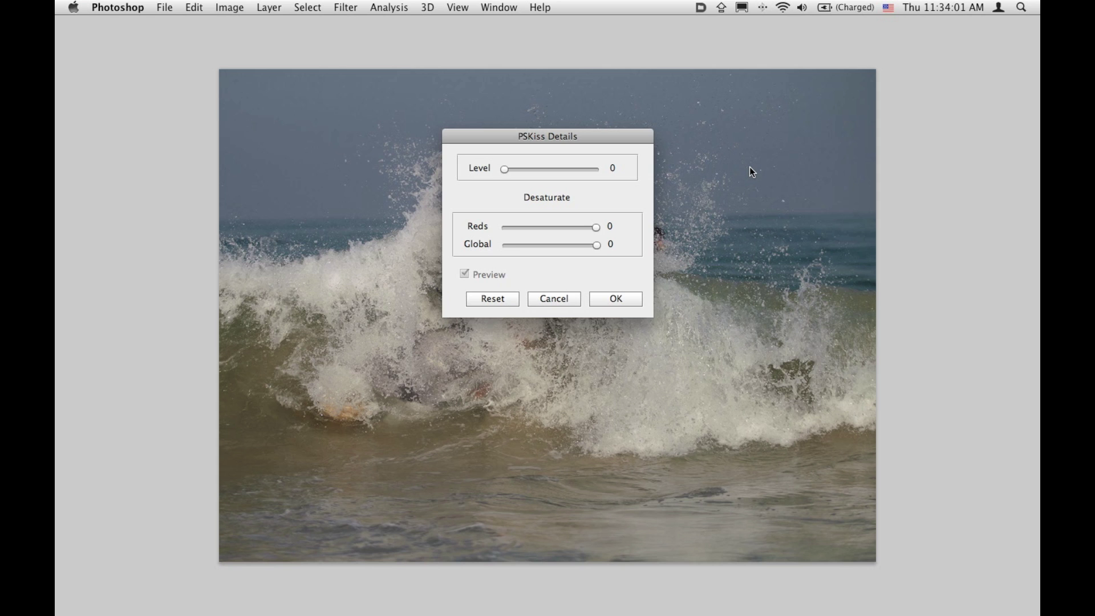
left_click_drag(489, 133, 849, 80)
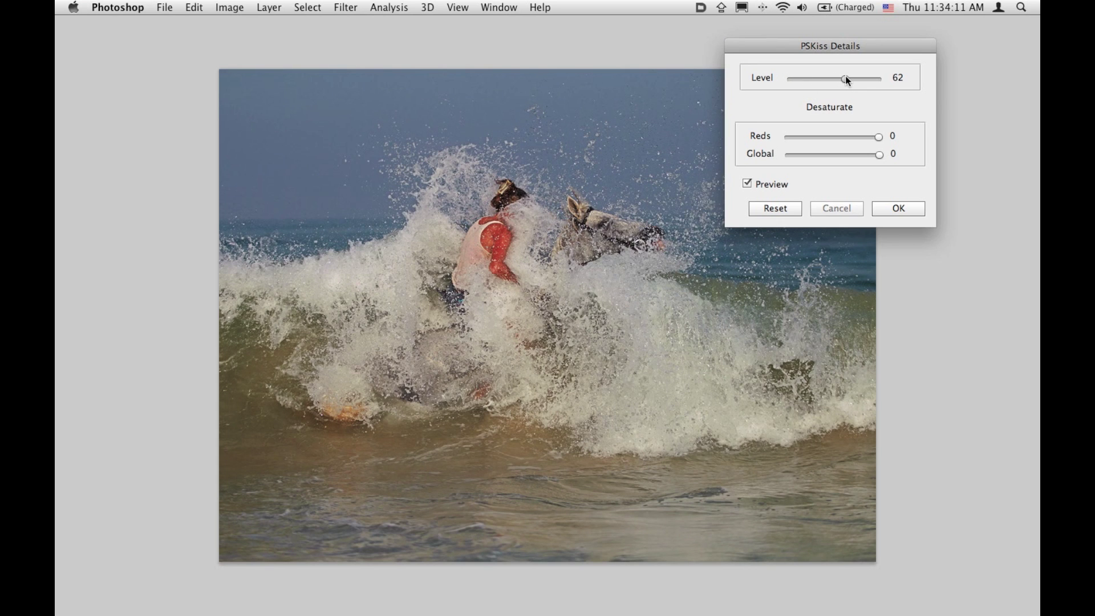
left_click_drag(853, 78, 858, 78)
left_click_drag(841, 138, 785, 137)
left_click_drag(881, 155, 848, 154)
left_click(748, 183)
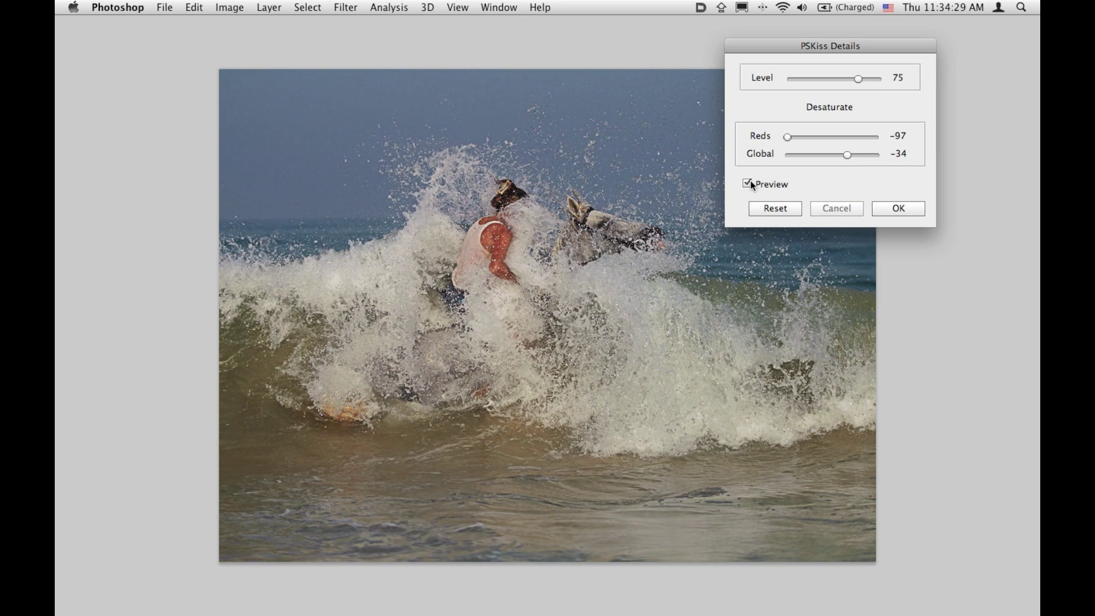
left_click(749, 184)
left_click(899, 209)
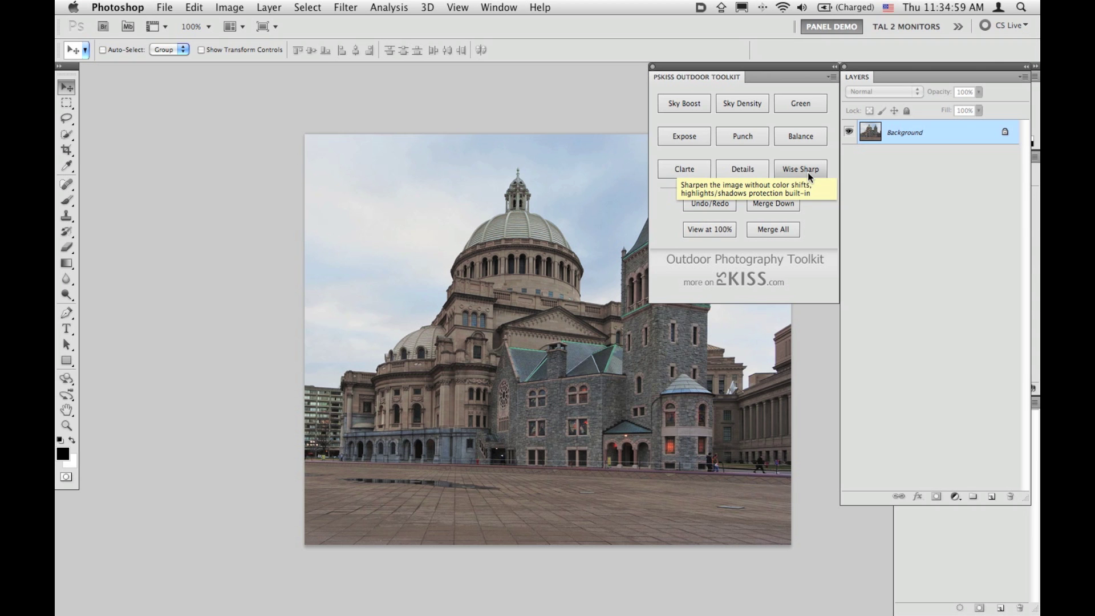
Step: Set Wise Sharp to Amount 84 and Radius 1, then turn Preview off to see the unsharpened building
key("Tab")
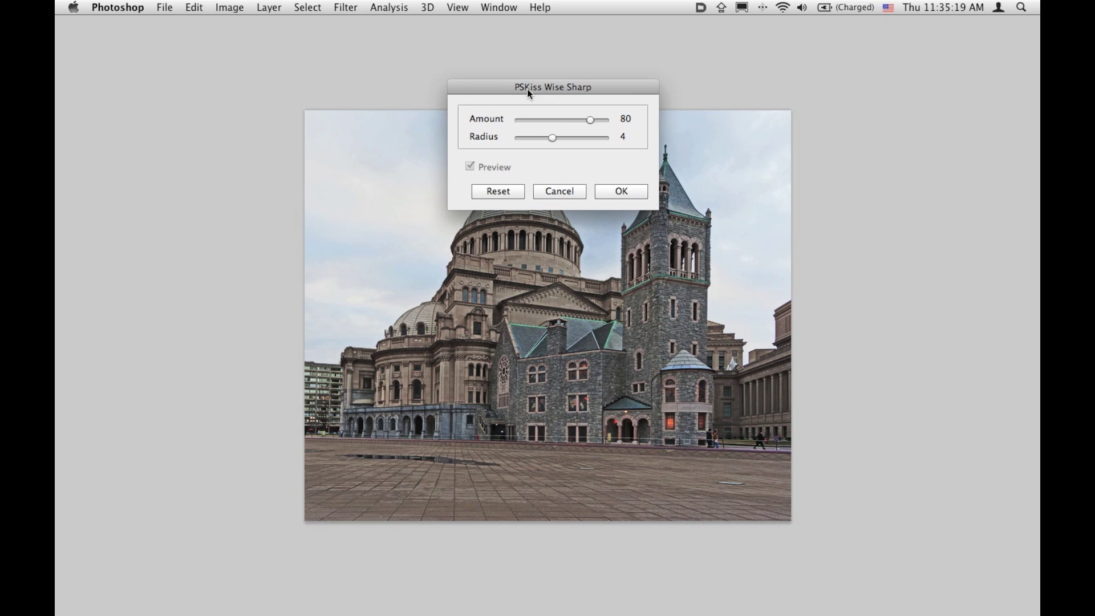
left_click_drag(510, 86, 504, 43)
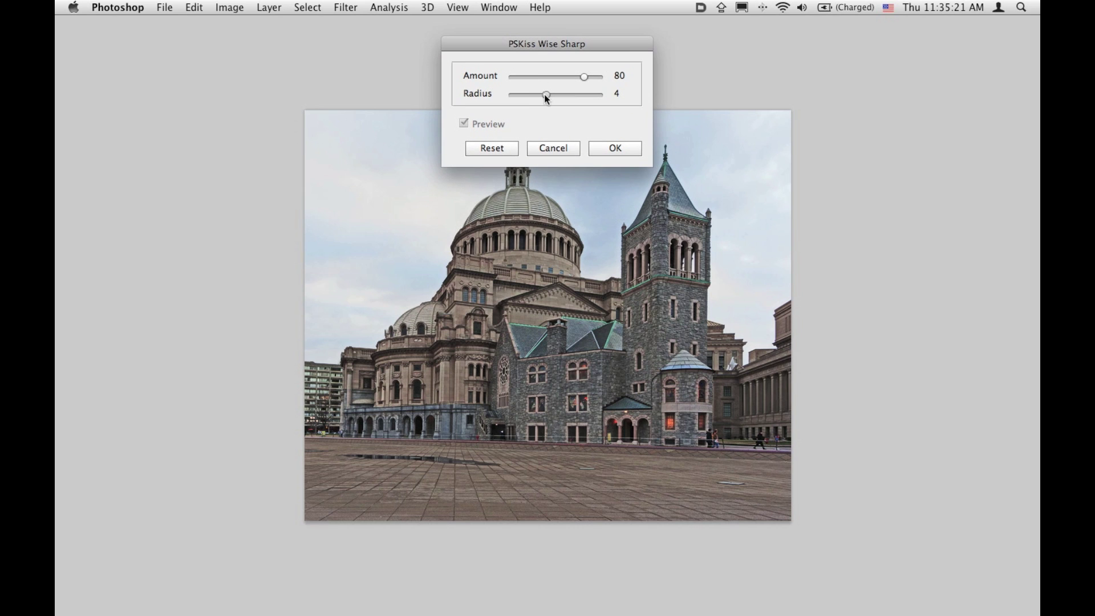
left_click_drag(545, 95, 530, 95)
left_click_drag(583, 75, 588, 75)
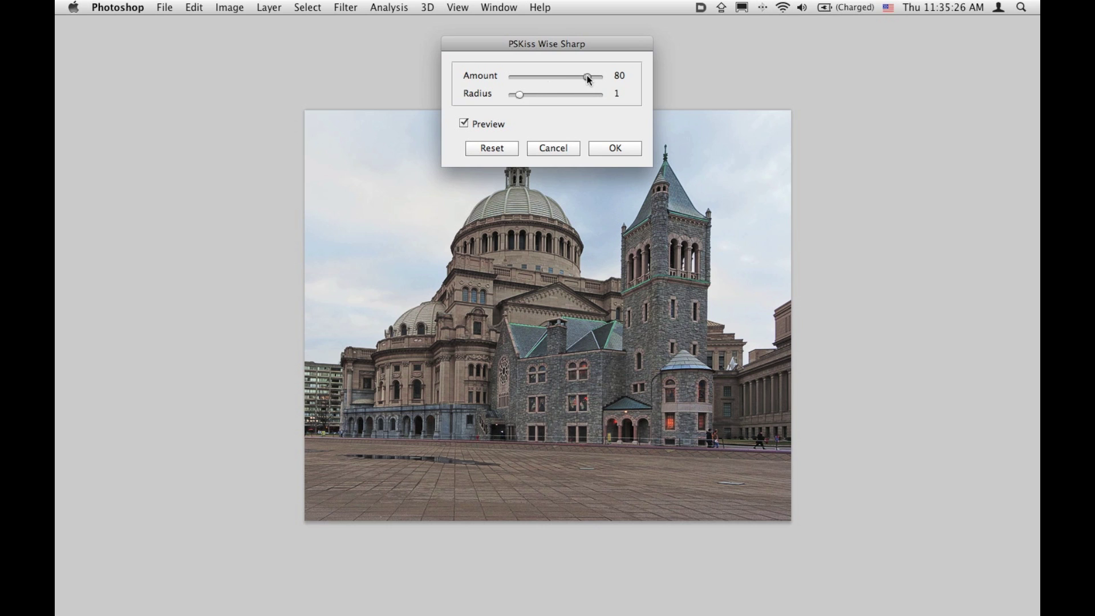
left_click(462, 124)
left_click(462, 124)
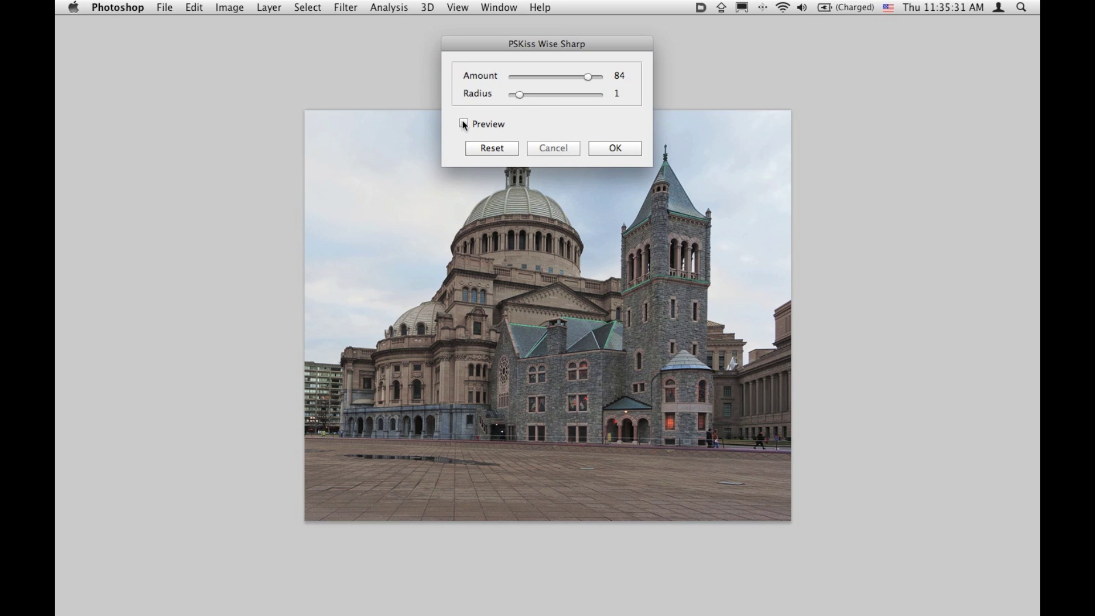